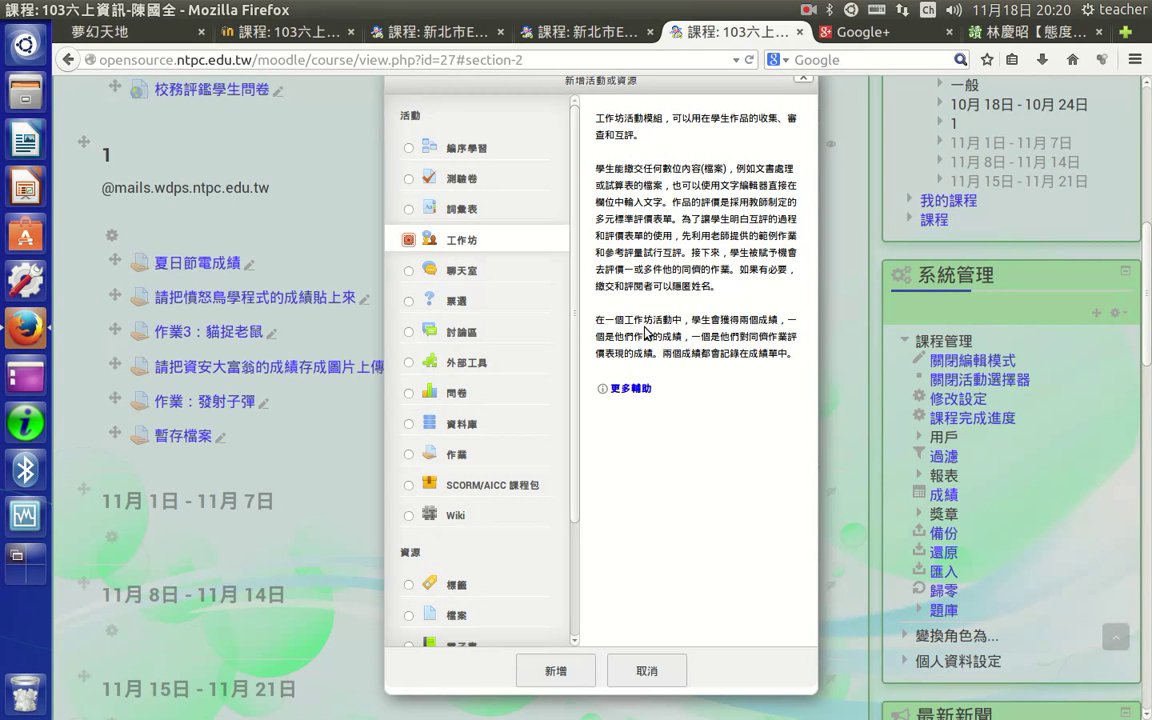
# Add a 工作坊 activity to the course section and name it 互評作業1
pyautogui.click(556, 670)
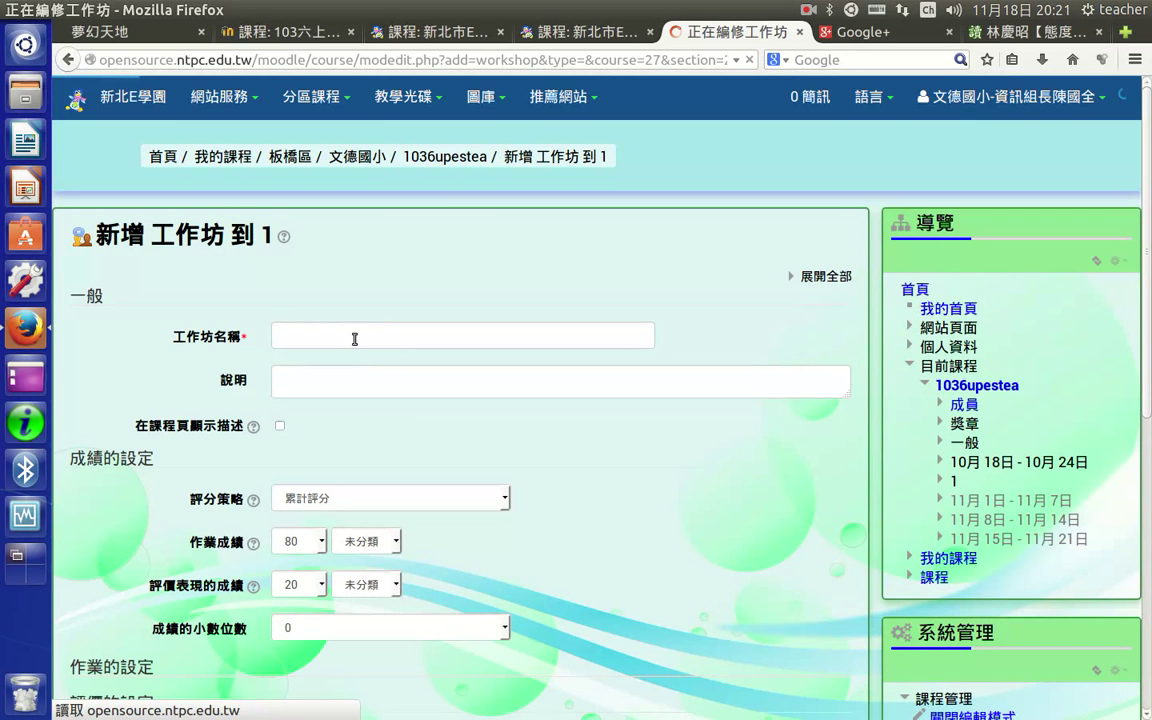
pyautogui.click(327, 341)
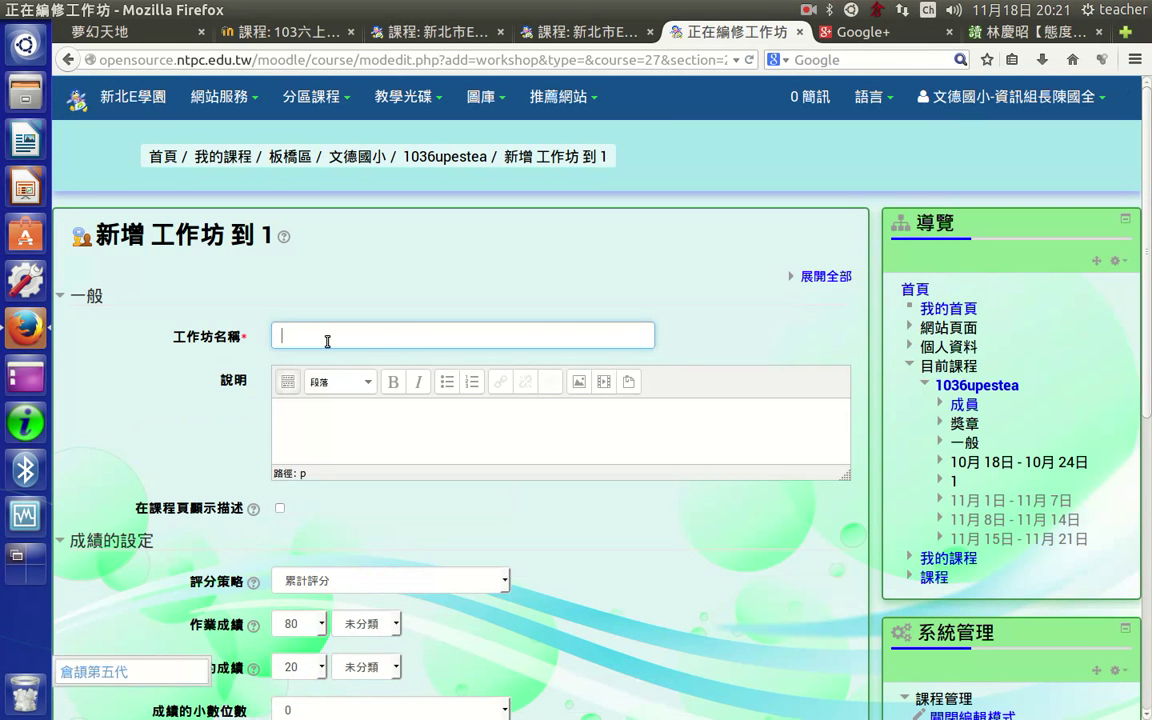
pyautogui.write('mvnm yrmfj o')
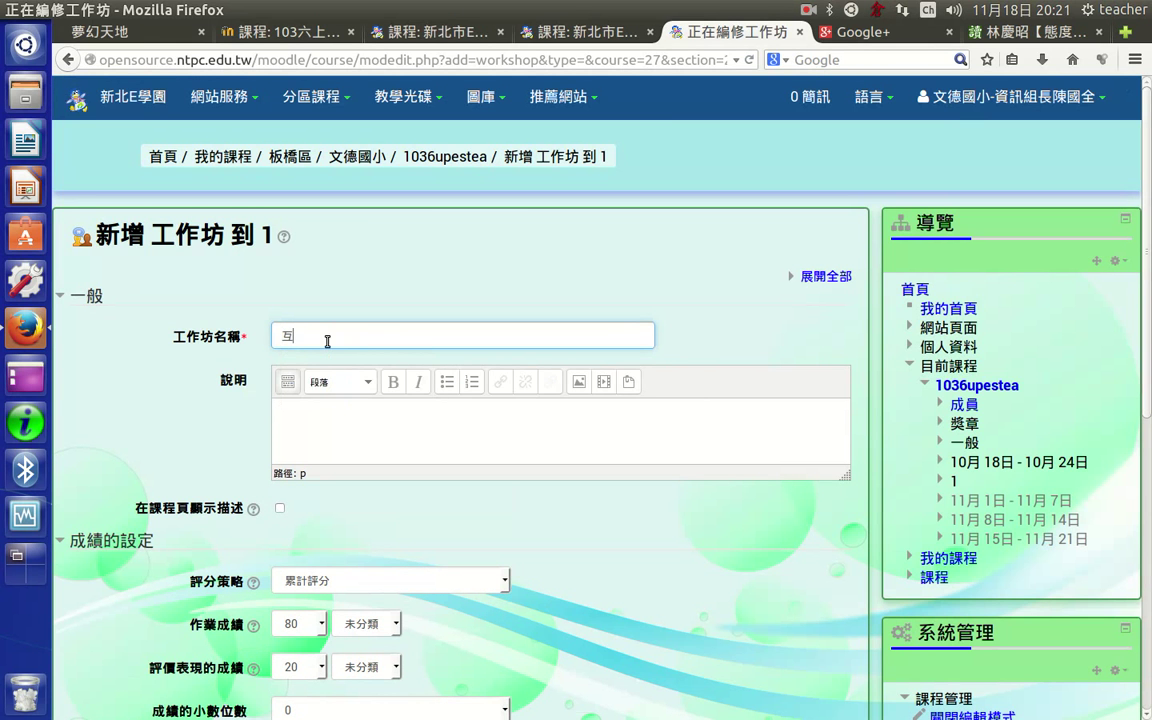
pyautogui.write('hs tctd')
pyautogui.write(' 1')
# Enter the workshop description 請交作業並且觀摩同學作品給予適當評價
pyautogui.click(335, 418)
pyautogui.write('yqmb yck ohs tctd ttcd a b')
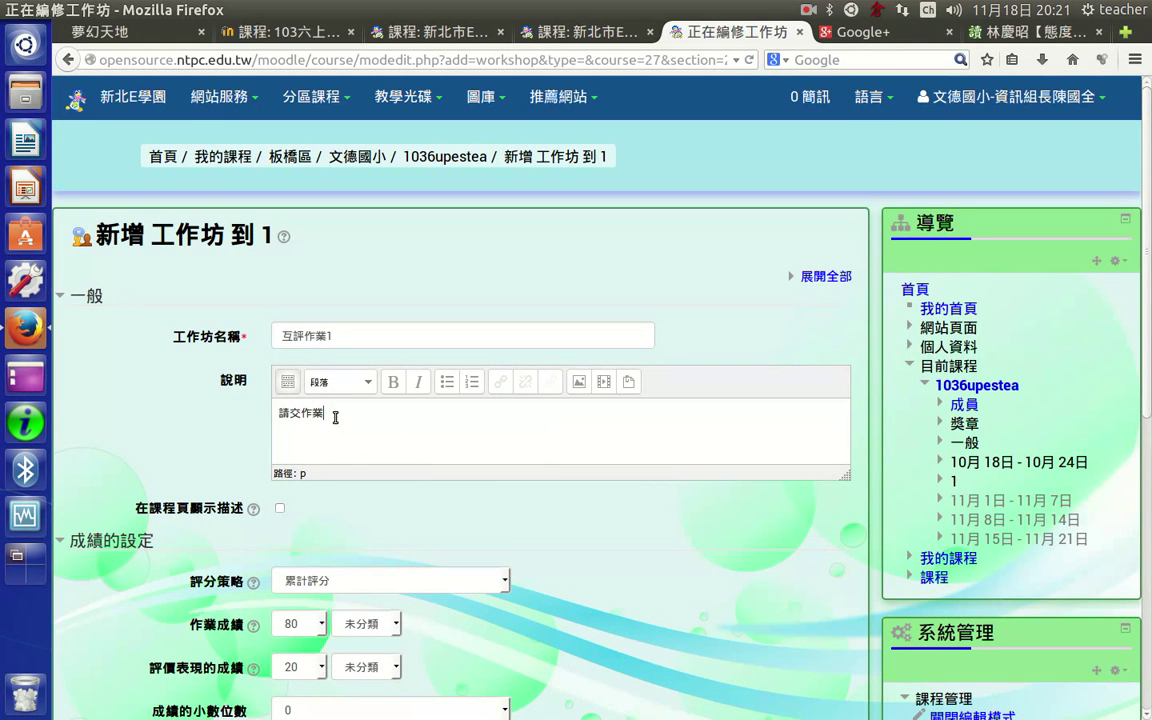
pyautogui.write('m trrbu iddq ')
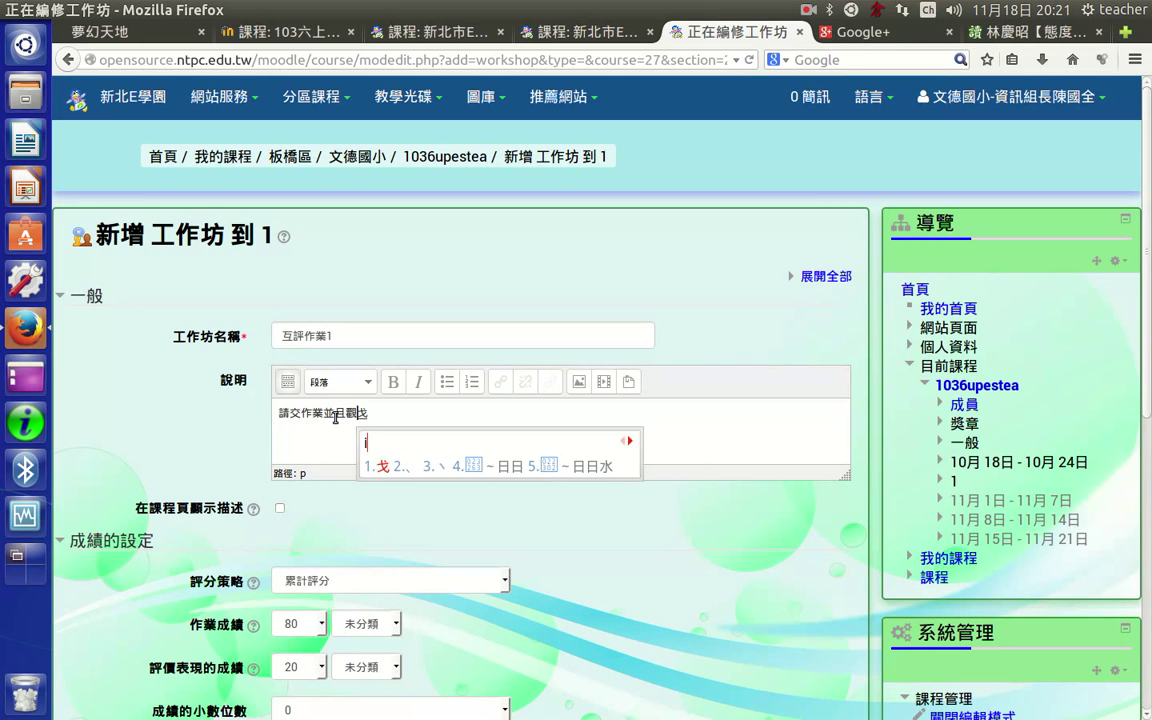
pyautogui.write('bmr hbnd ')
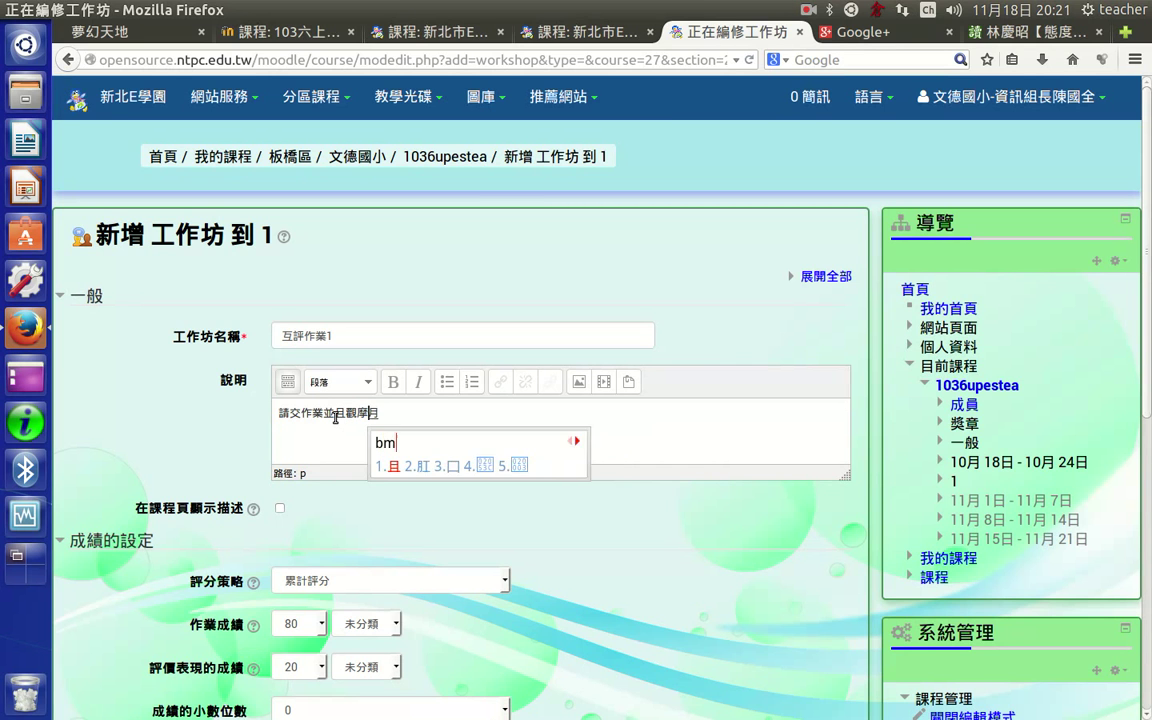
pyautogui.write('ohs rrr ')
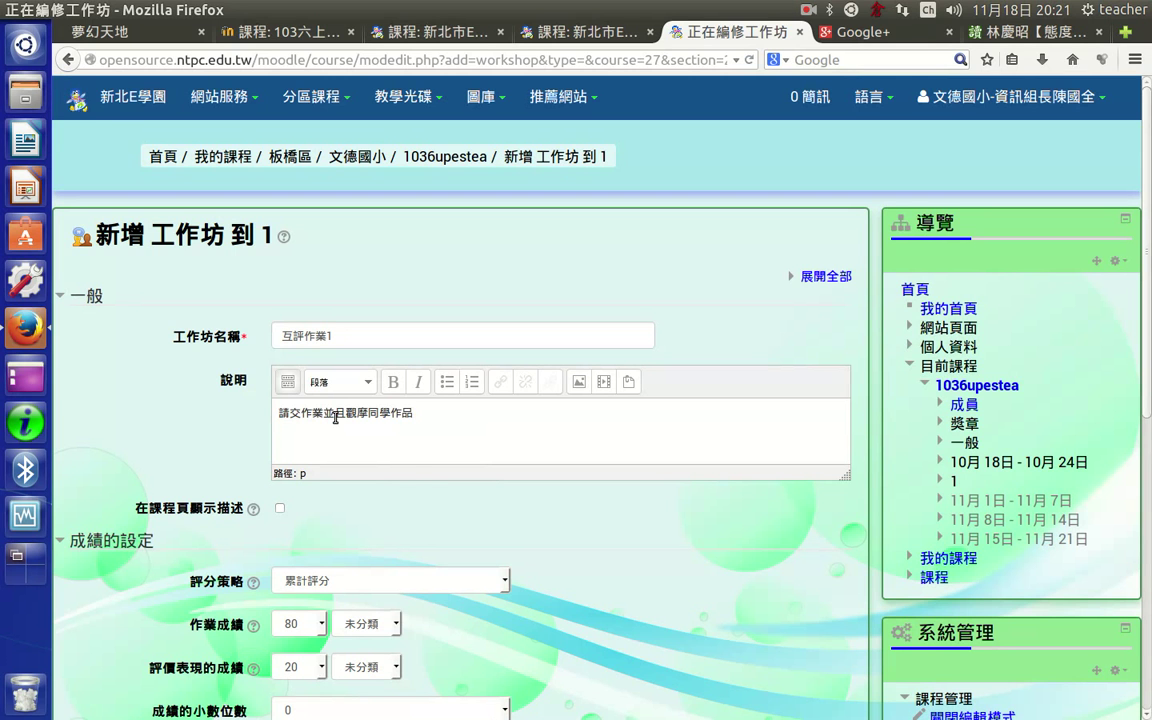
pyautogui.write('vfomr nin y')
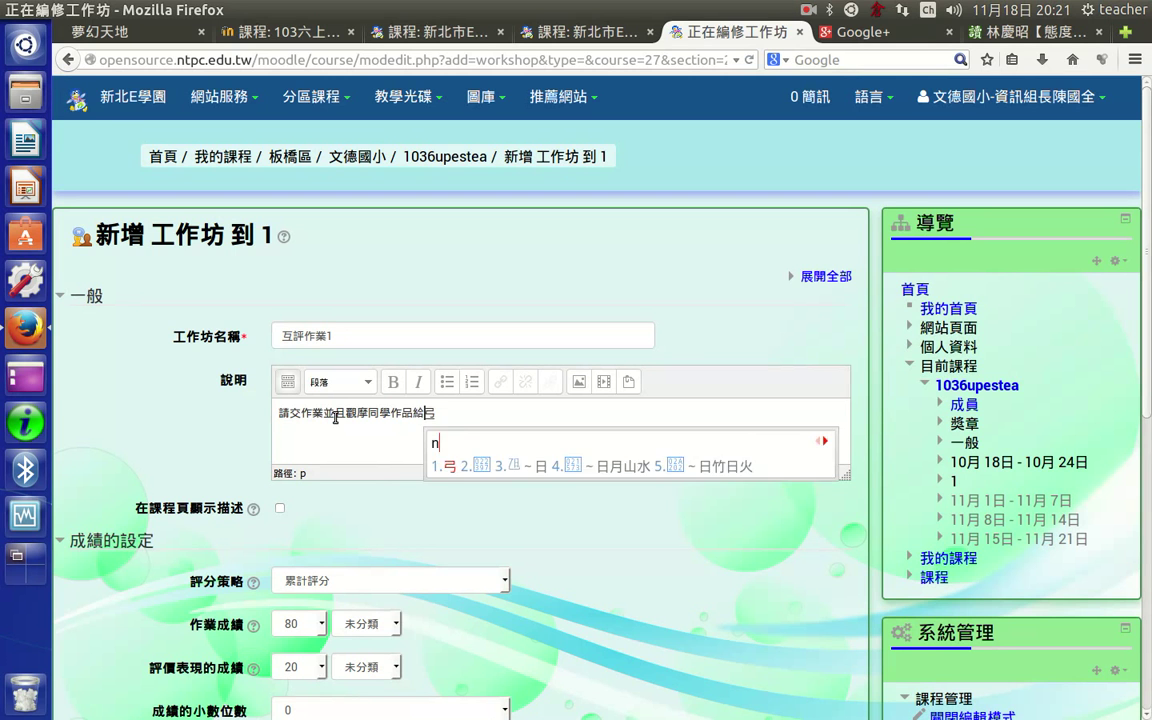
pyautogui.write('ycbr')
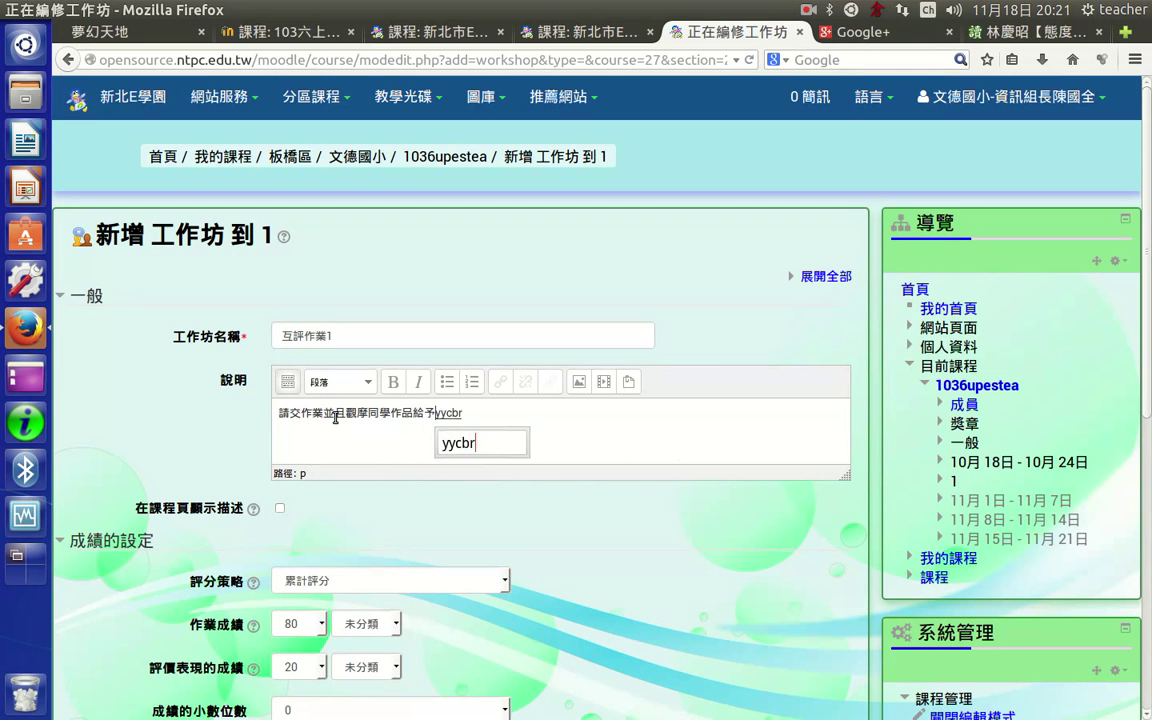
pyautogui.press('BackSpace')
pyautogui.press('BackSpace')
pyautogui.press('BackSpace')
pyautogui.press('BackSpace')
pyautogui.write('ycb f')
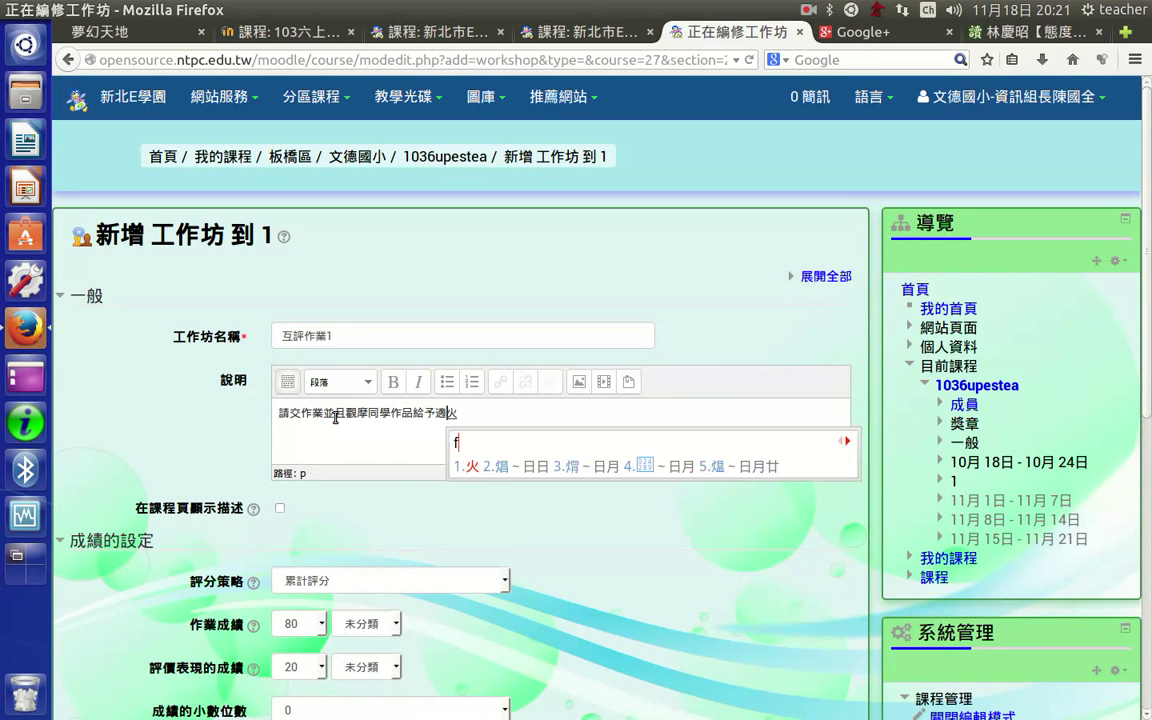
pyautogui.write('brw yrmfj omw')
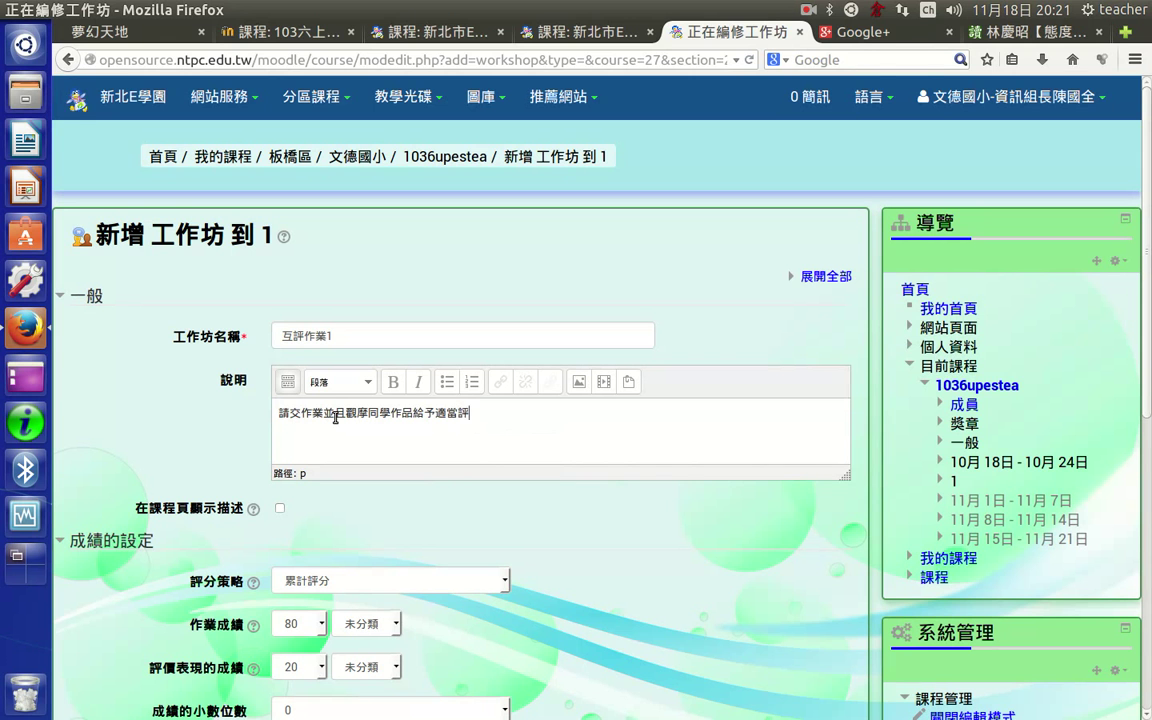
pyautogui.write('c')
# Review the available maximum scores for 作業成績 and keep 80 selected
pyautogui.scroll(-2, 392, 447)
pyautogui.scroll(-2, 392, 447)
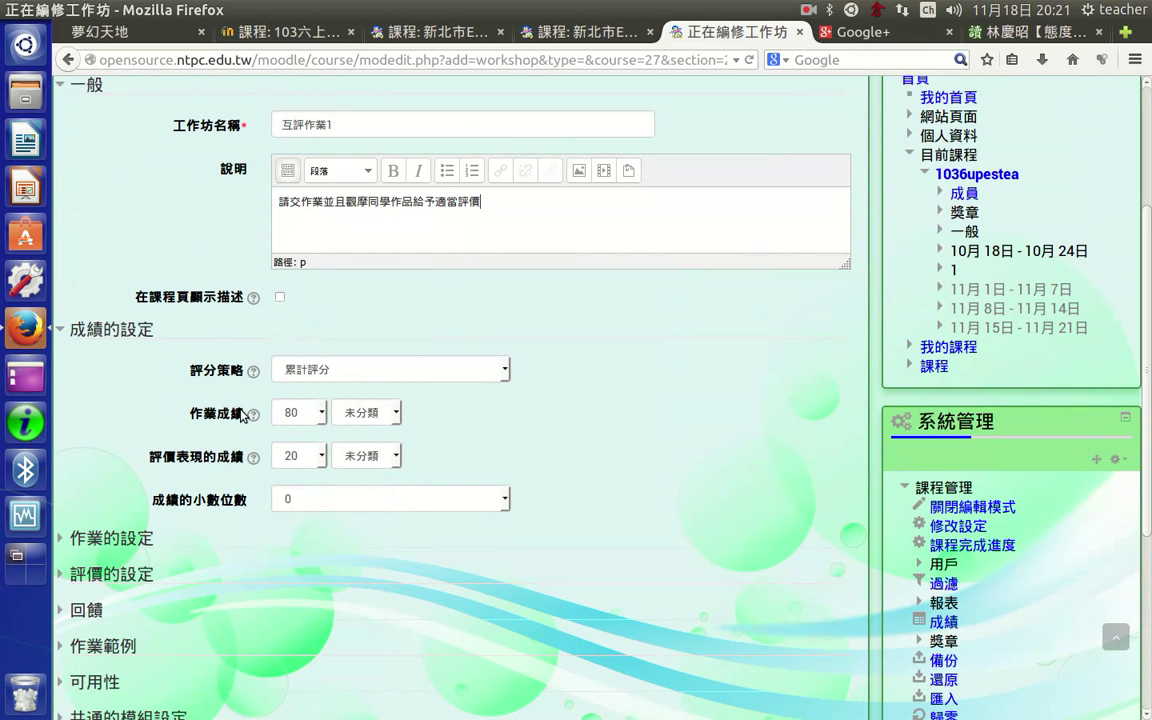
pyautogui.click(280, 413)
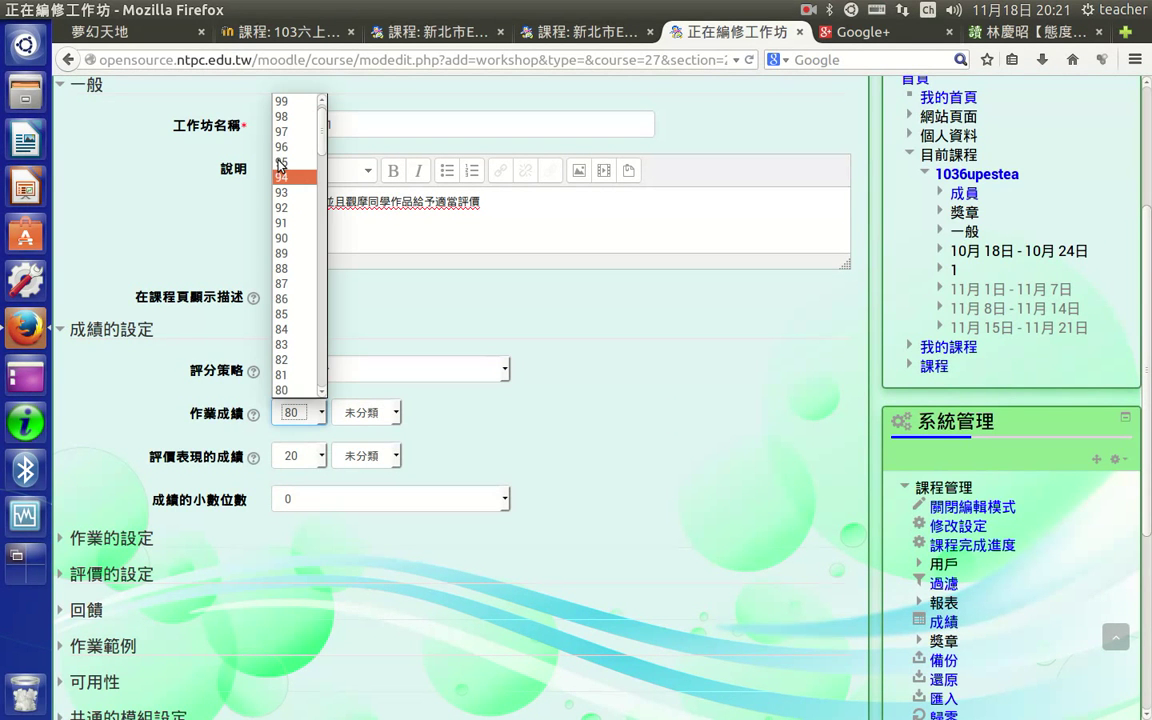
pyautogui.click(283, 389)
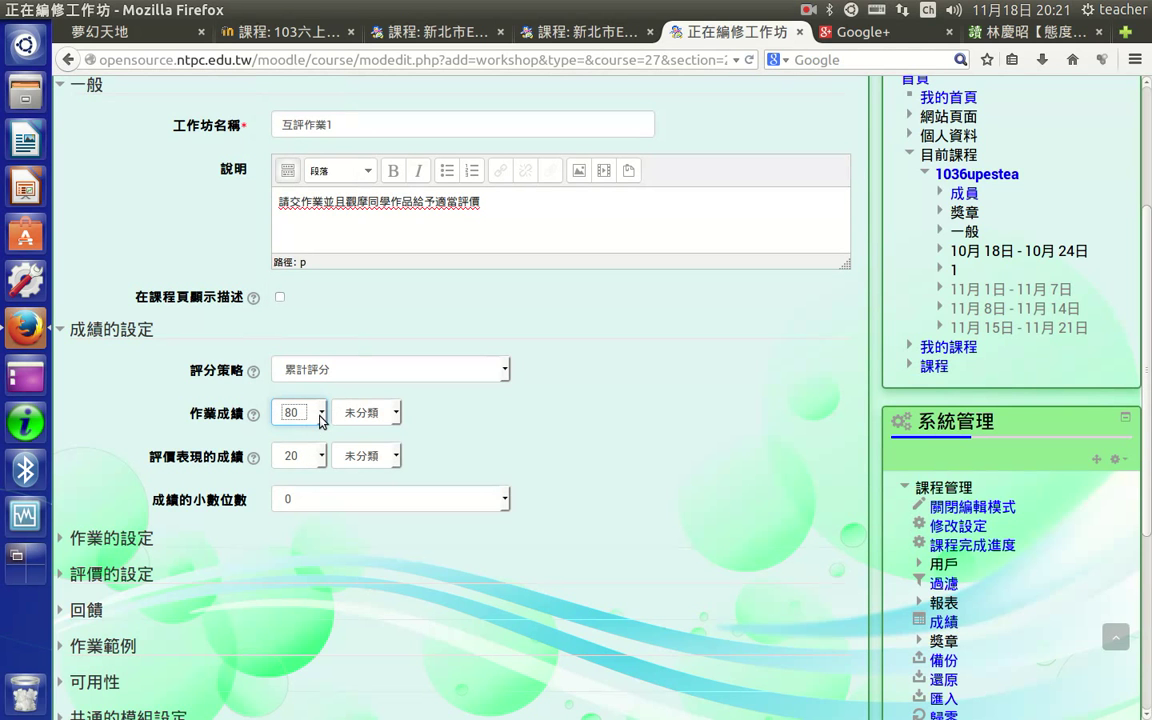
pyautogui.click(321, 416)
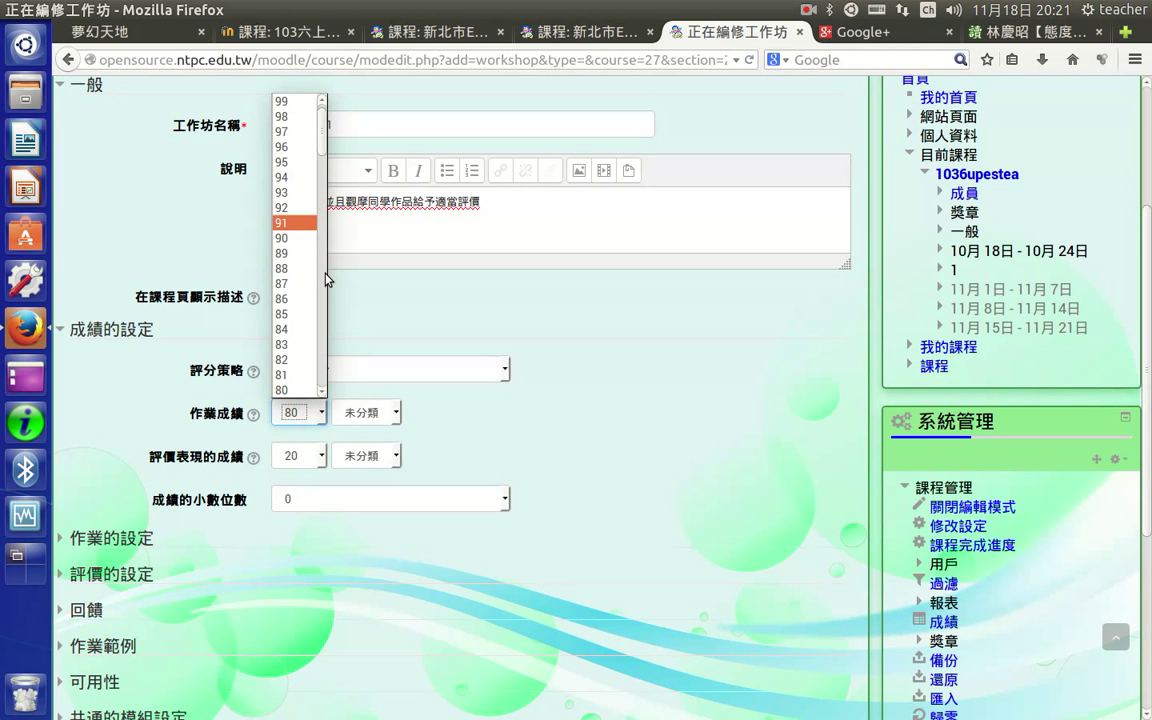
pyautogui.click(122, 311)
pyautogui.scroll(-3, 118, 427)
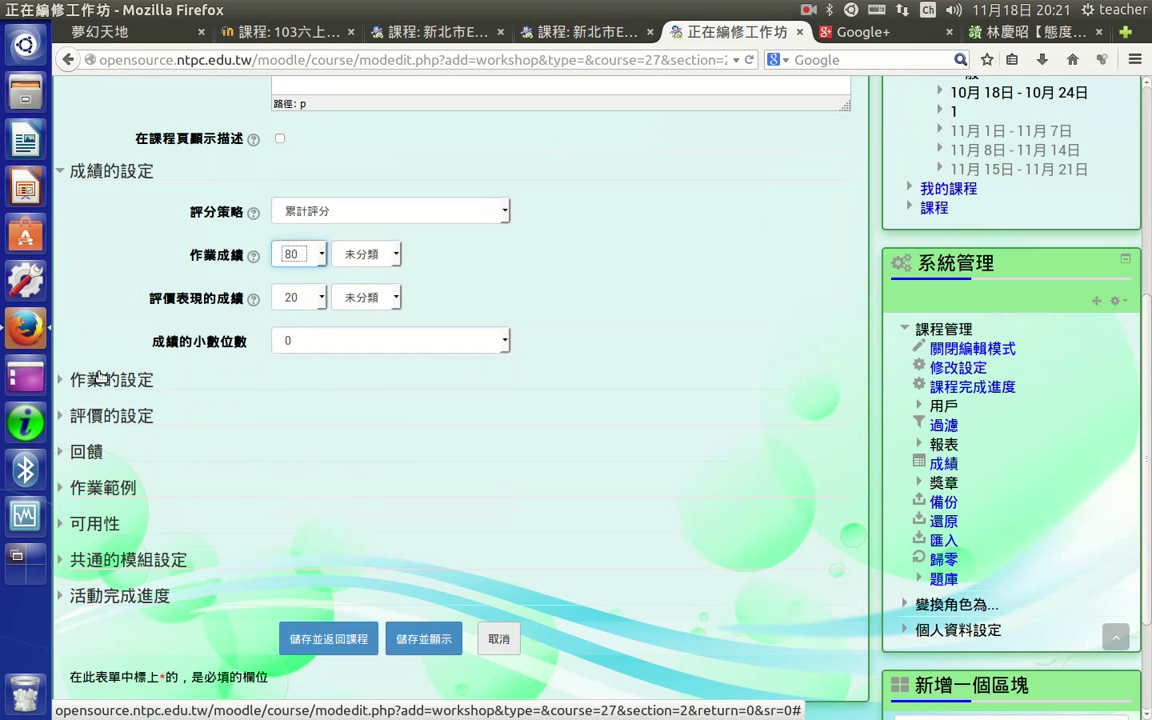
# Expand 作業的設定 and examine its options, including the choices for the maximum number of submission attachments
pyautogui.click(86, 378)
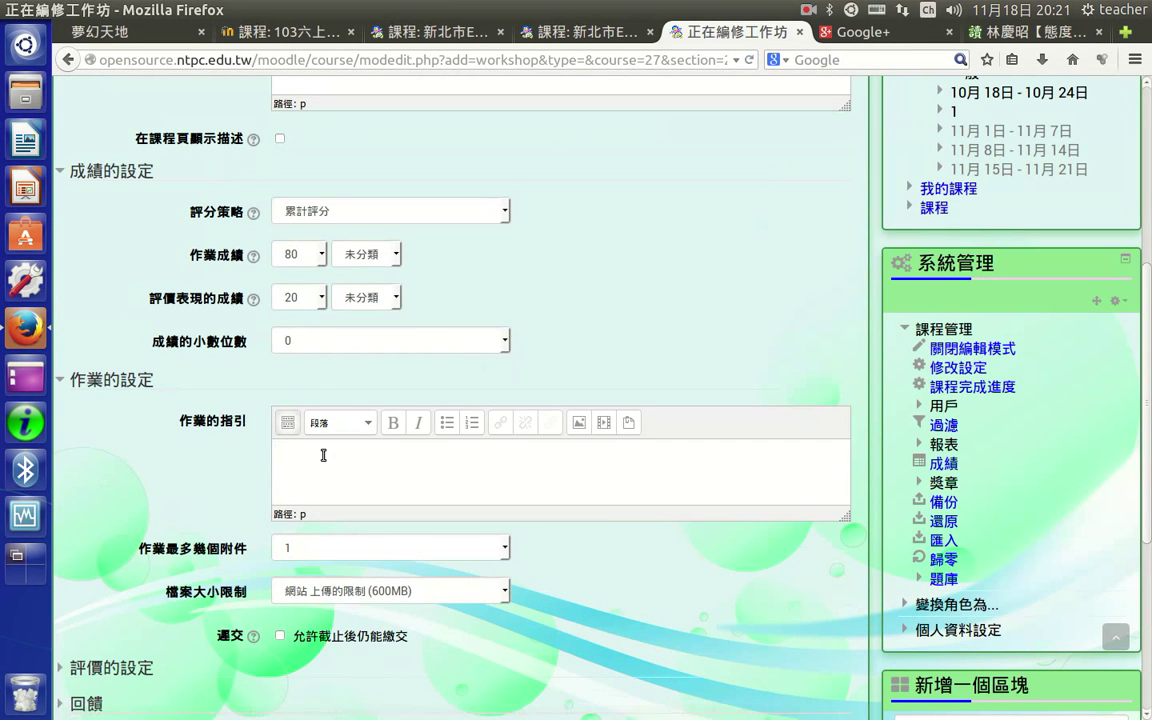
pyautogui.scroll(-3, 321, 456)
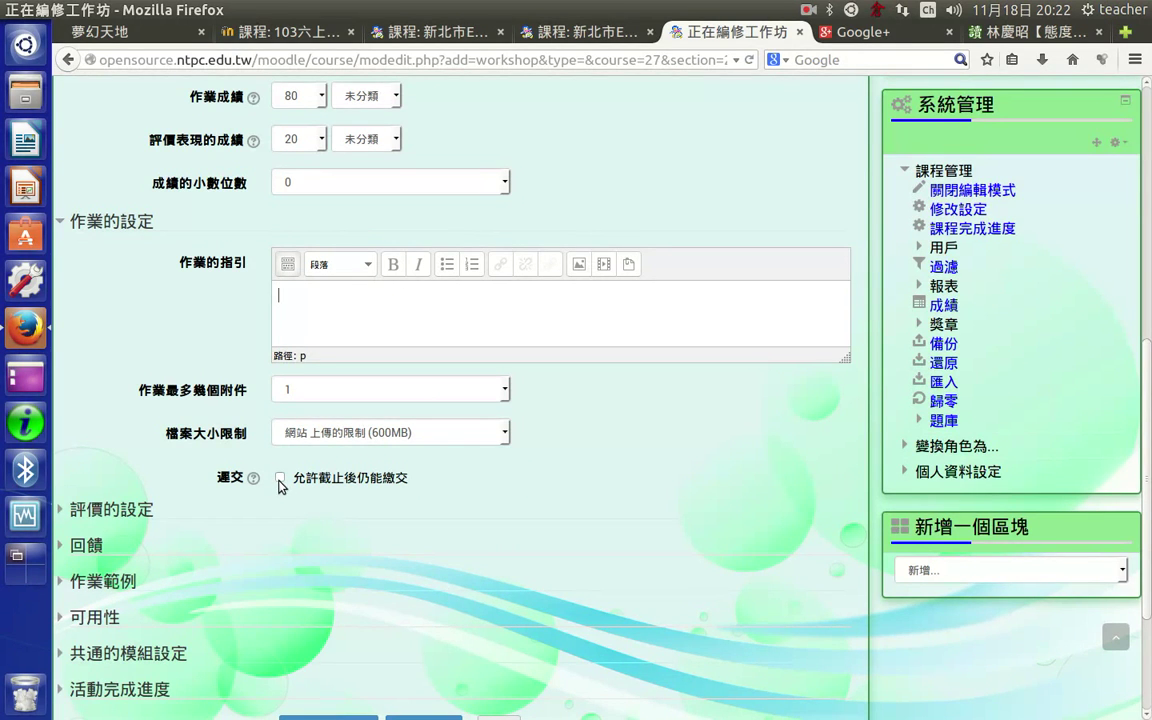
pyautogui.click(480, 391)
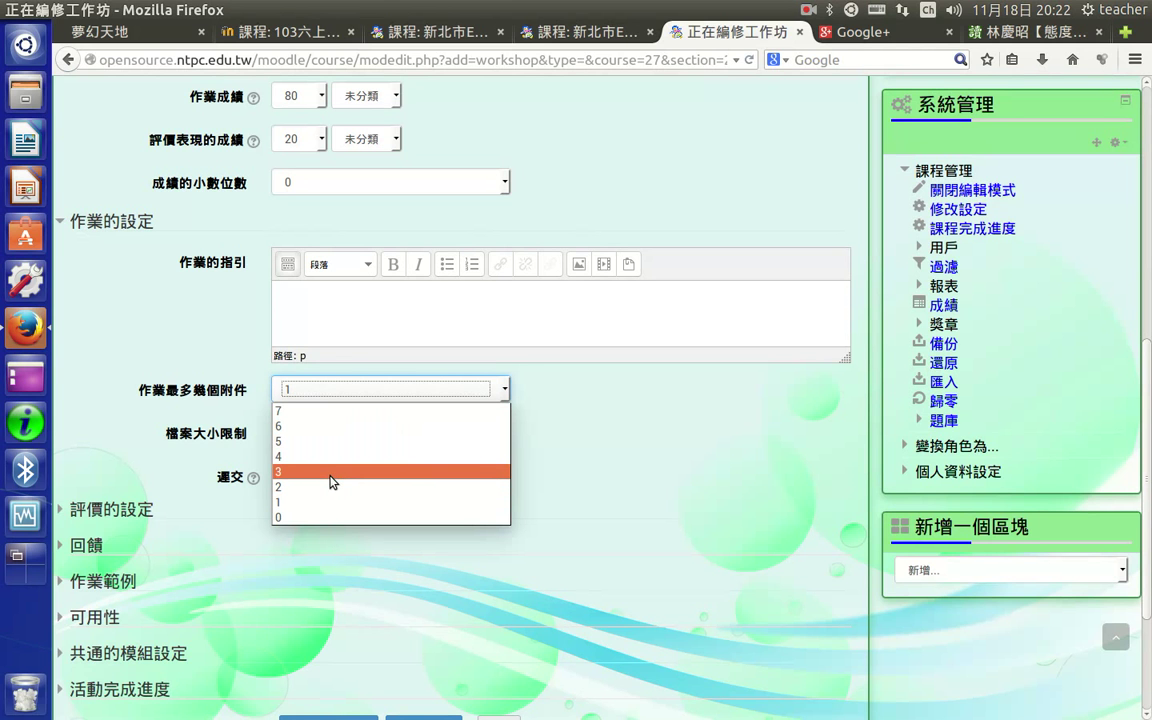
pyautogui.click(113, 327)
pyautogui.scroll(-1, 110, 380)
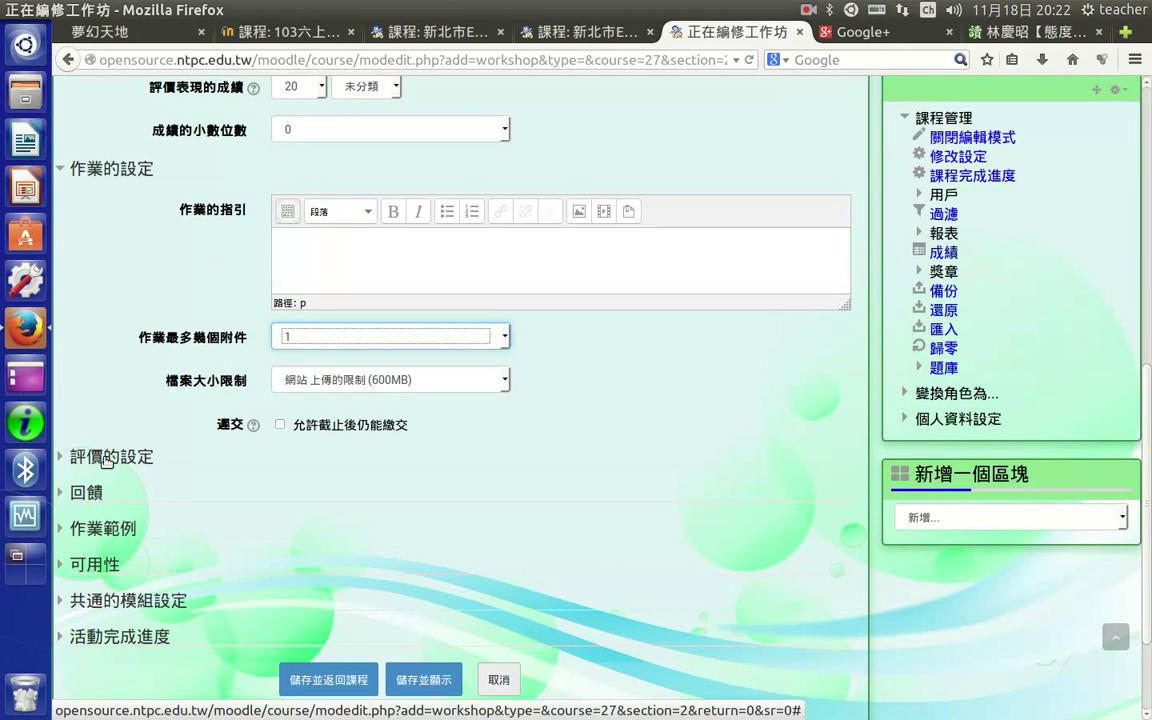
# Expand 評價的設定 and examine the assessment instructions editor and the self-assessment option
pyautogui.click(110, 452)
pyautogui.scroll(-3, 318, 369)
pyautogui.click(318, 369)
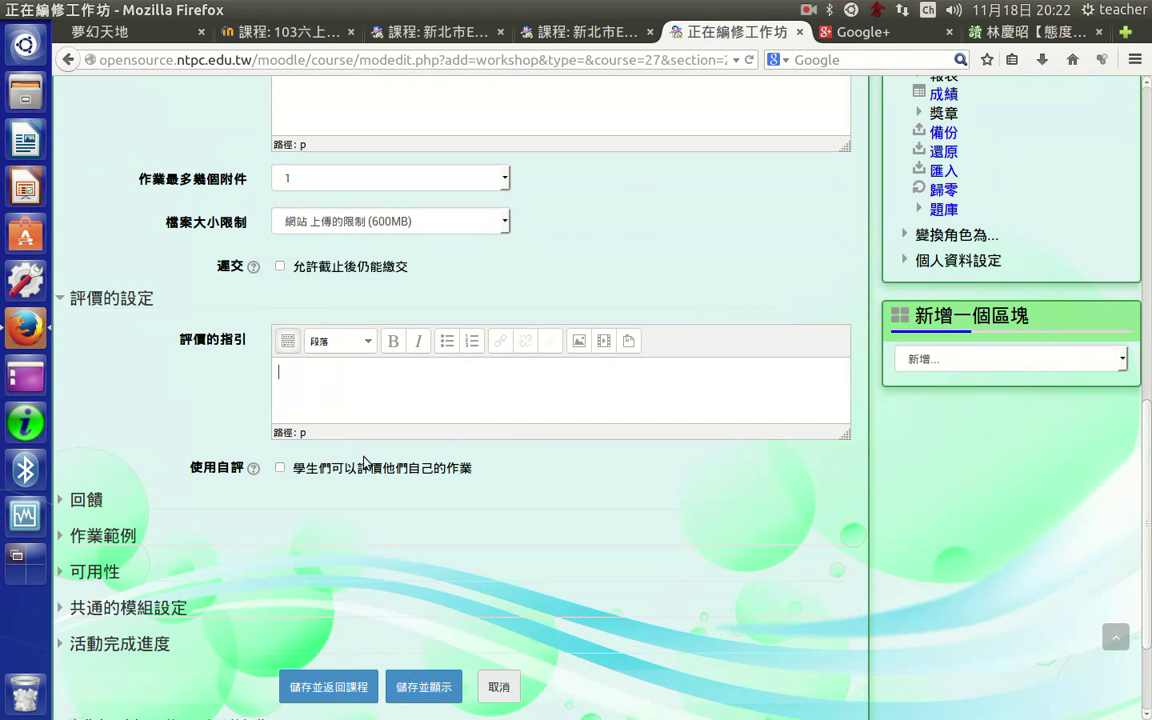
pyautogui.click(281, 468)
pyautogui.scroll(-2, 250, 430)
# Expand 回饋 and examine the choices for the number of overall feedback attachments
pyautogui.click(98, 395)
pyautogui.scroll(-2, 323, 440)
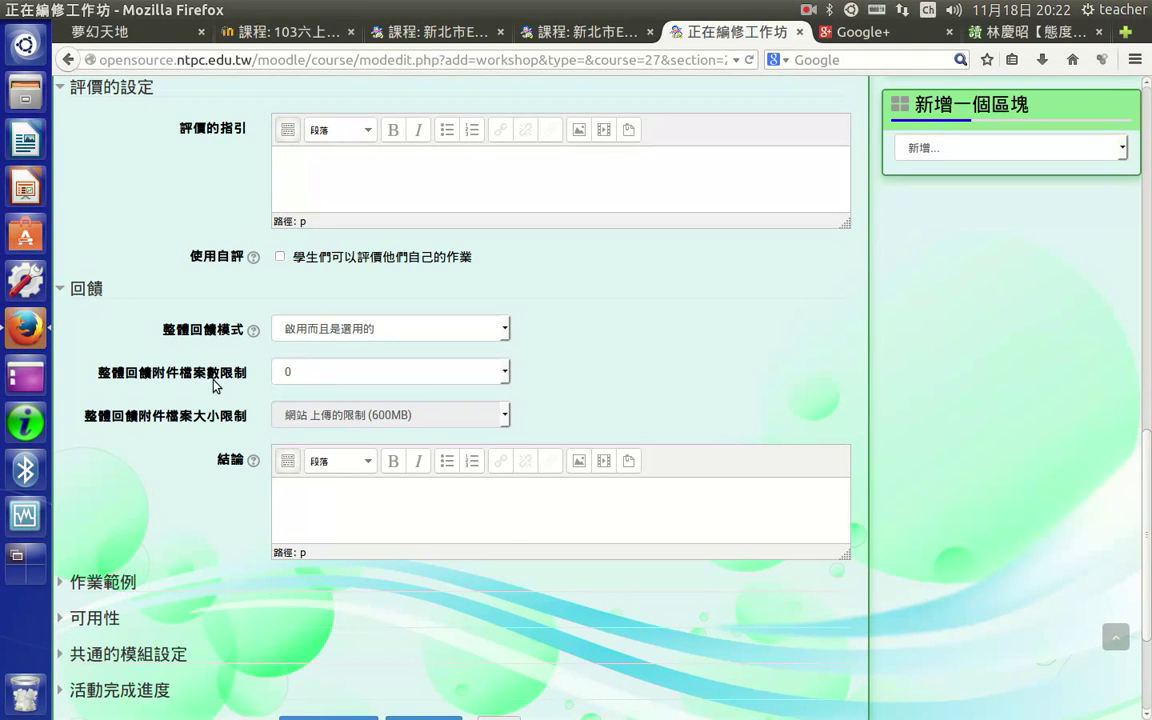
pyautogui.click(309, 373)
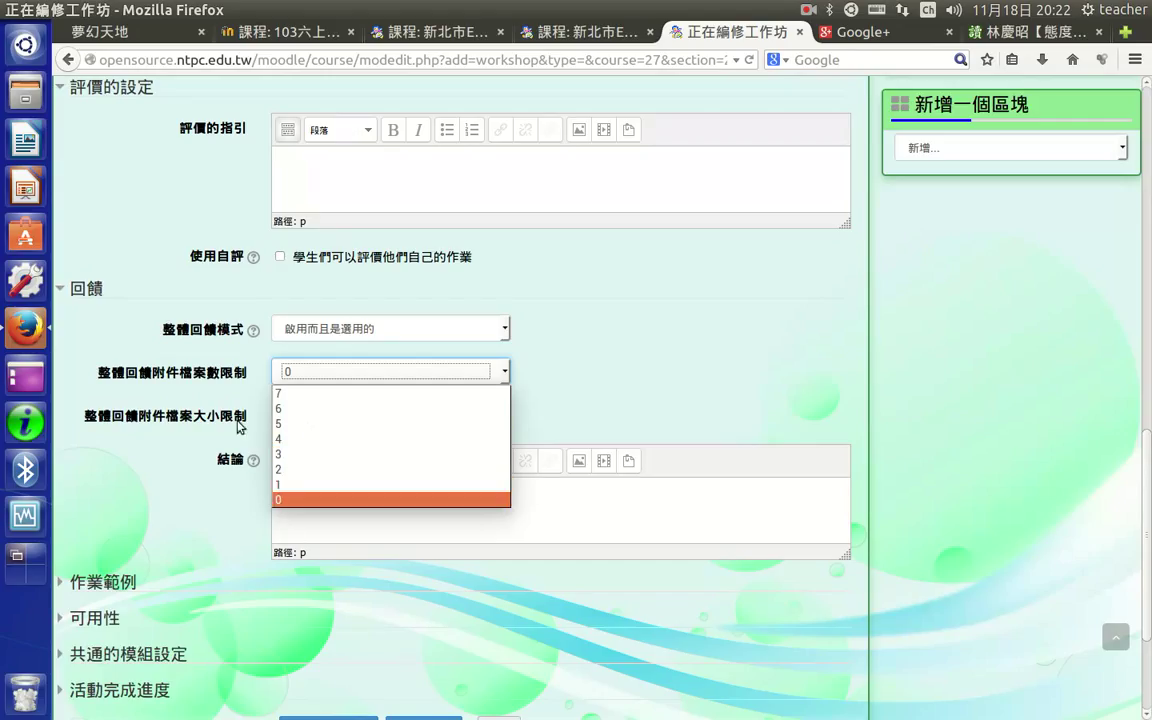
pyautogui.click(200, 375)
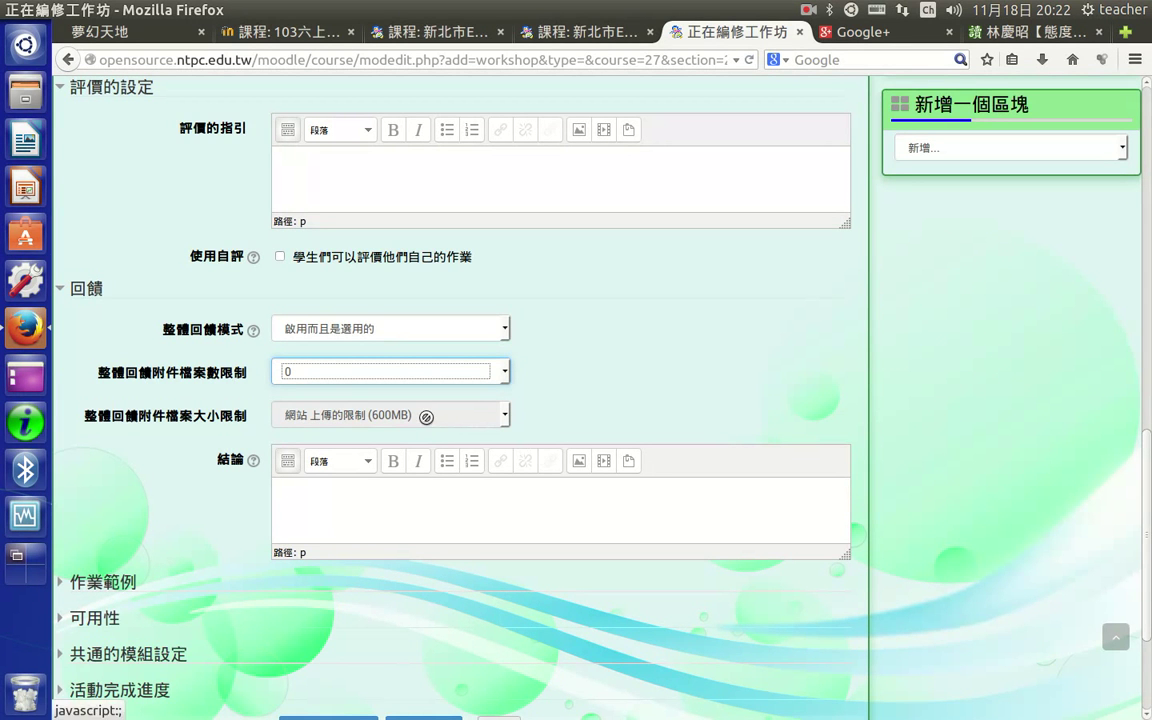
# Try an overall feedback attachment limit of 1, view the file size limit choices, and restore the attachment limit to 0
pyautogui.click(343, 376)
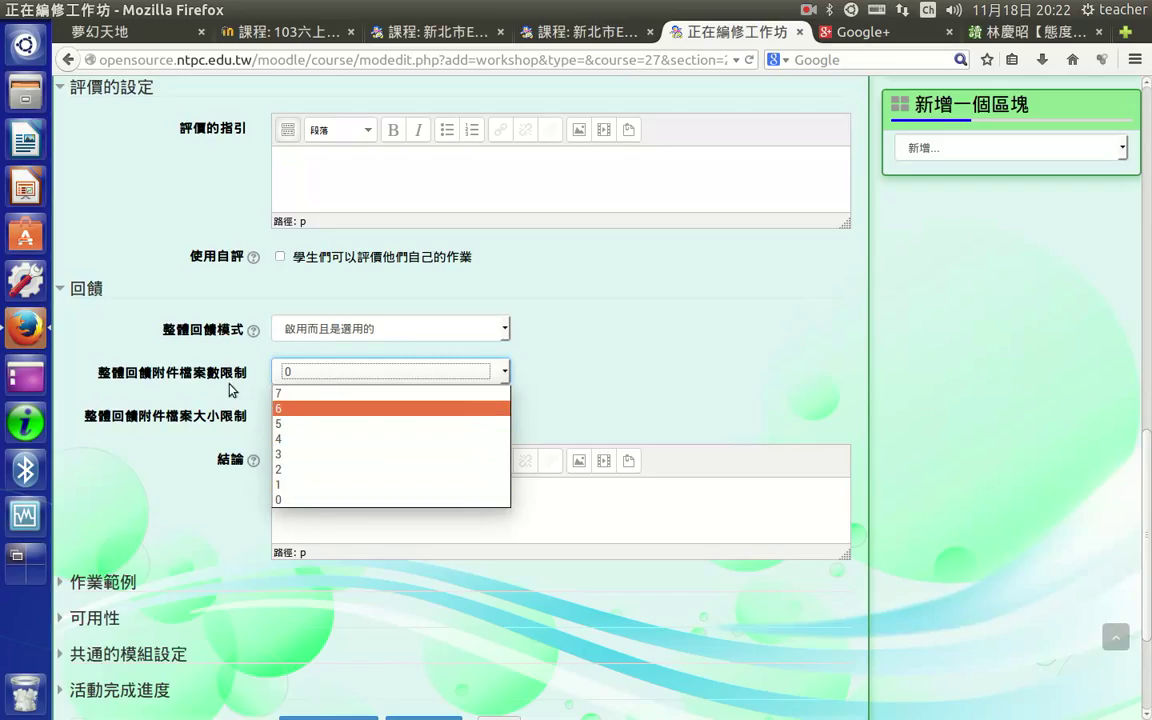
pyautogui.press('1')
pyautogui.press('Return')
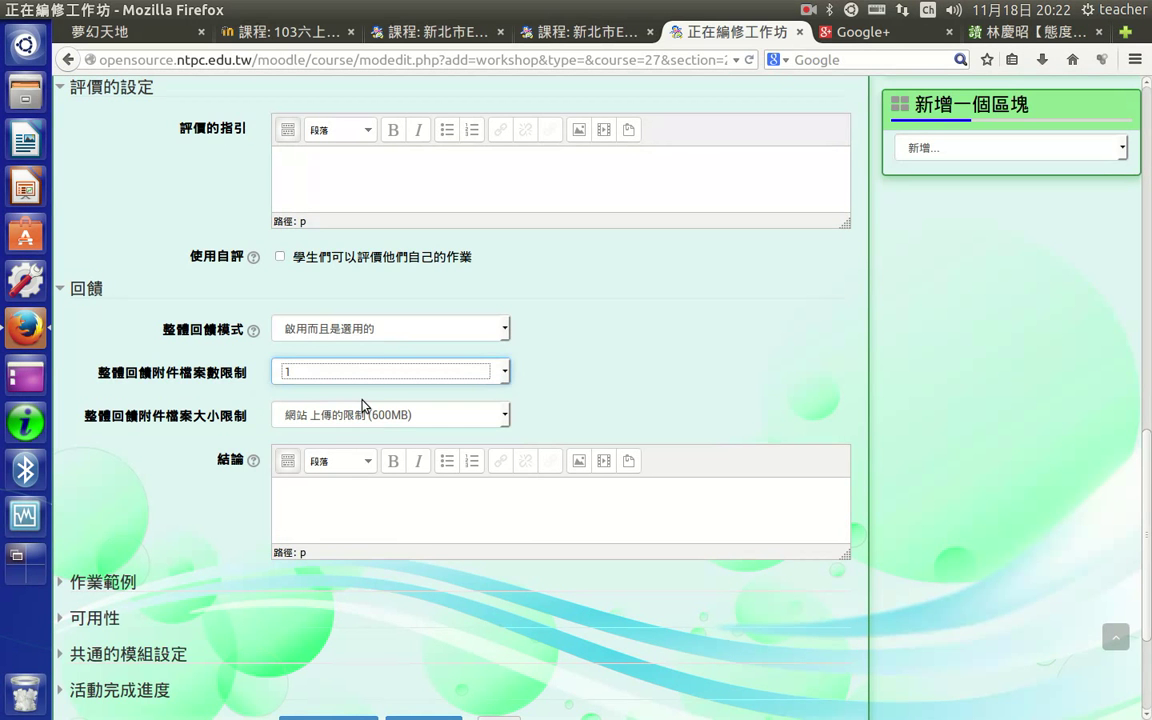
pyautogui.click(355, 414)
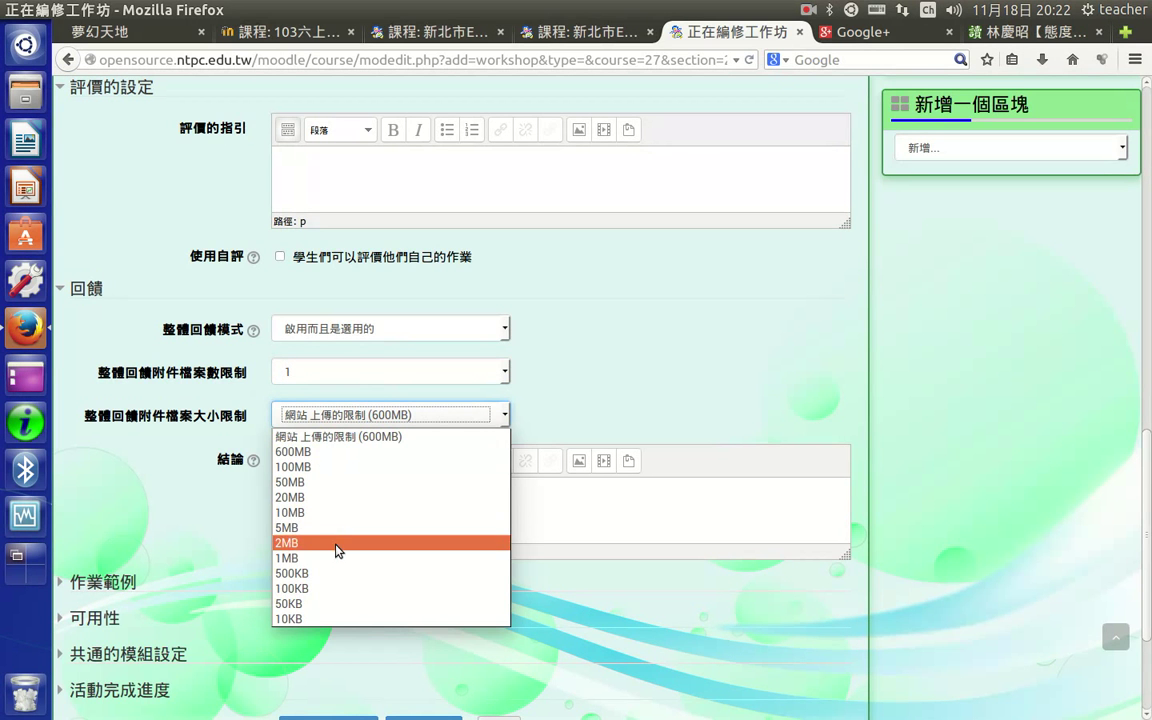
pyautogui.click(197, 389)
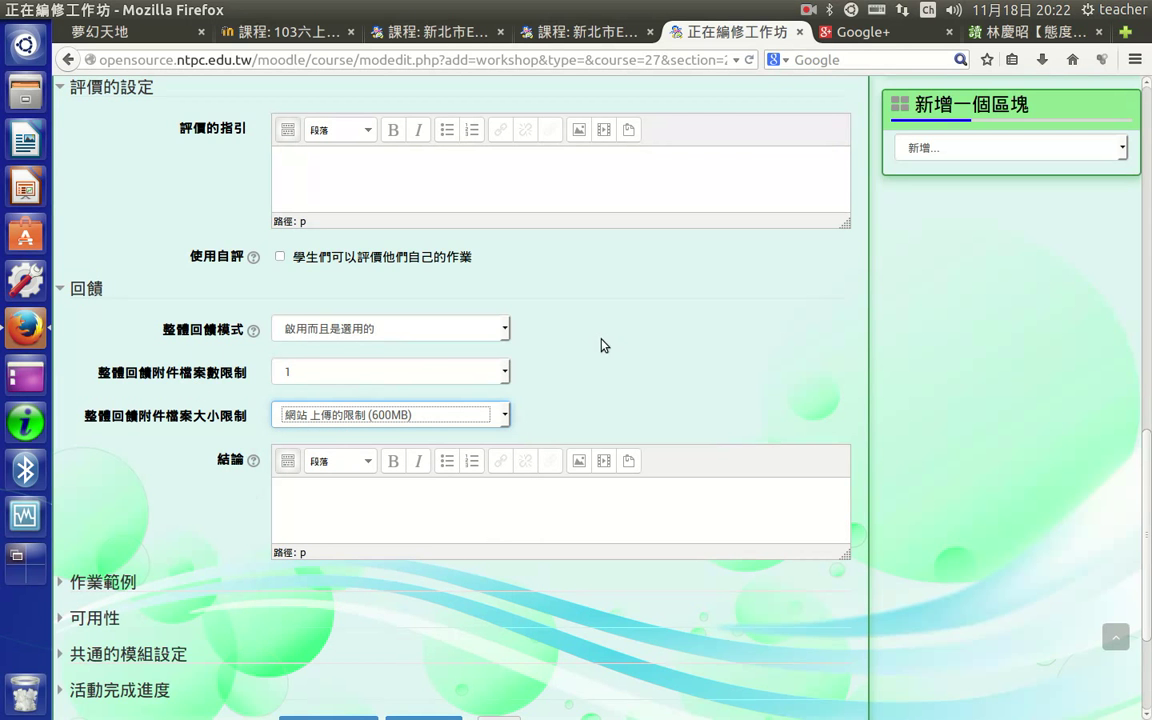
pyautogui.click(280, 372)
pyautogui.click(288, 500)
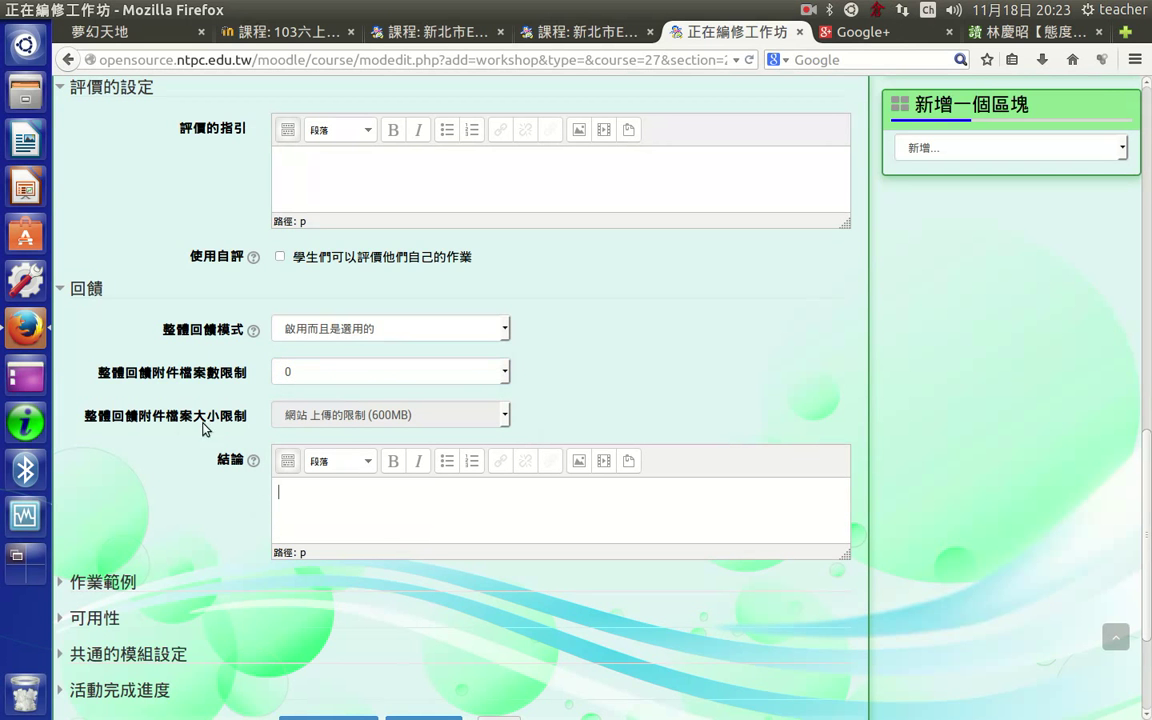
# Expand 作業範例 and examine the settings for example submissions
pyautogui.scroll(-2, 296, 447)
pyautogui.click(276, 428)
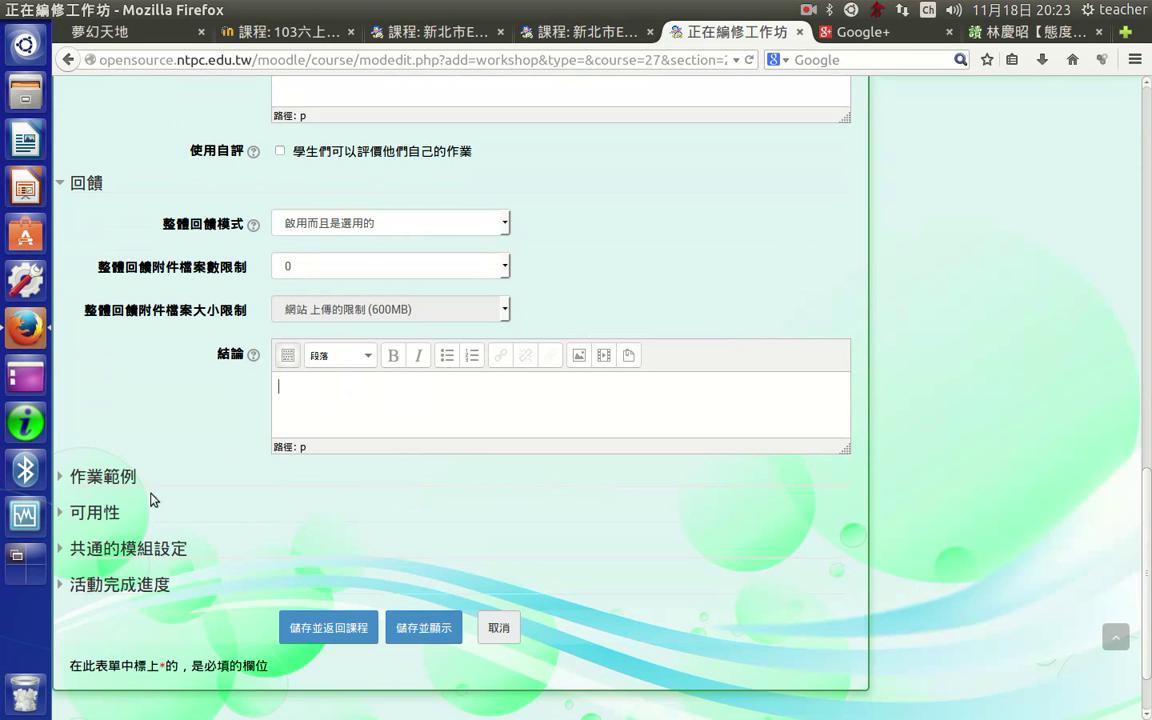
pyautogui.click(124, 477)
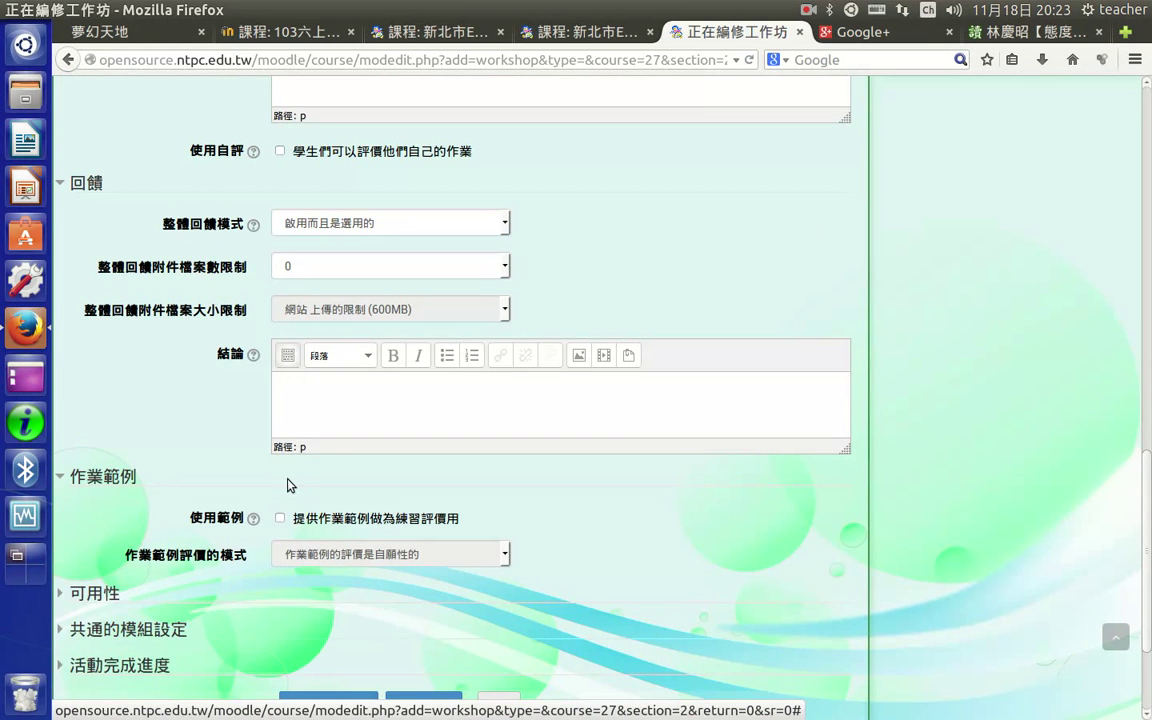
pyautogui.scroll(-3, 288, 485)
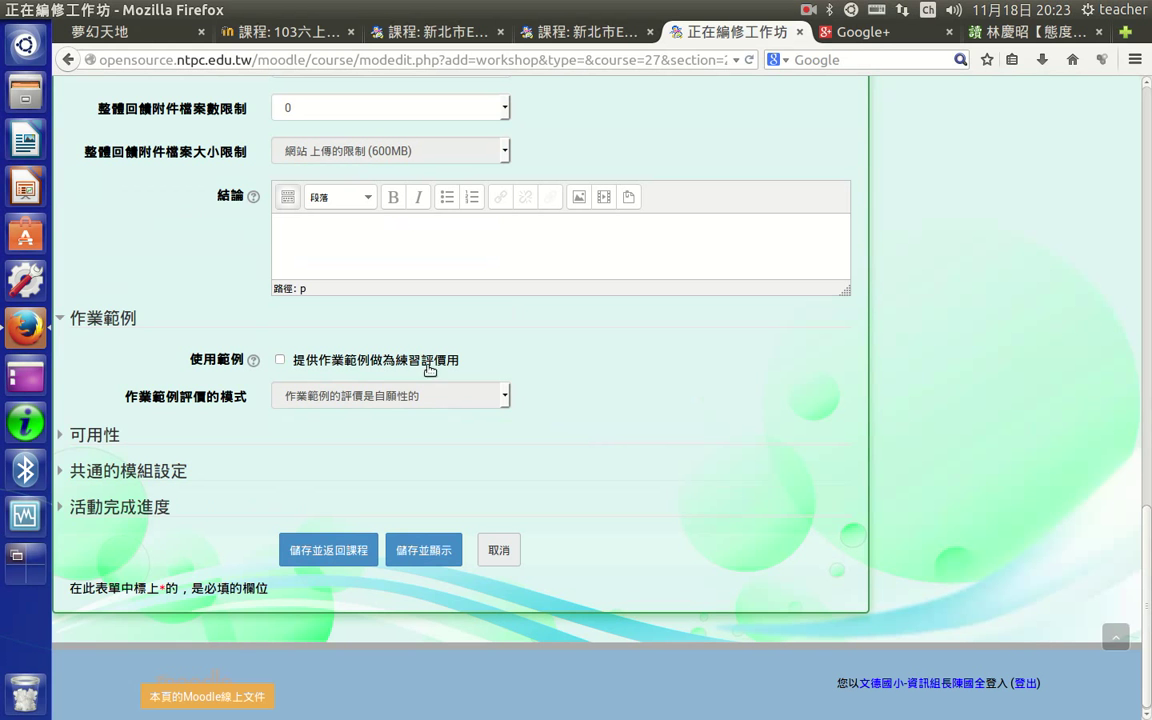
# Expand 可用性 and enable both the submission start time (作業開始時間) and the submission deadline (繳交截止時間)
pyautogui.click(80, 435)
pyautogui.scroll(-3, 270, 447)
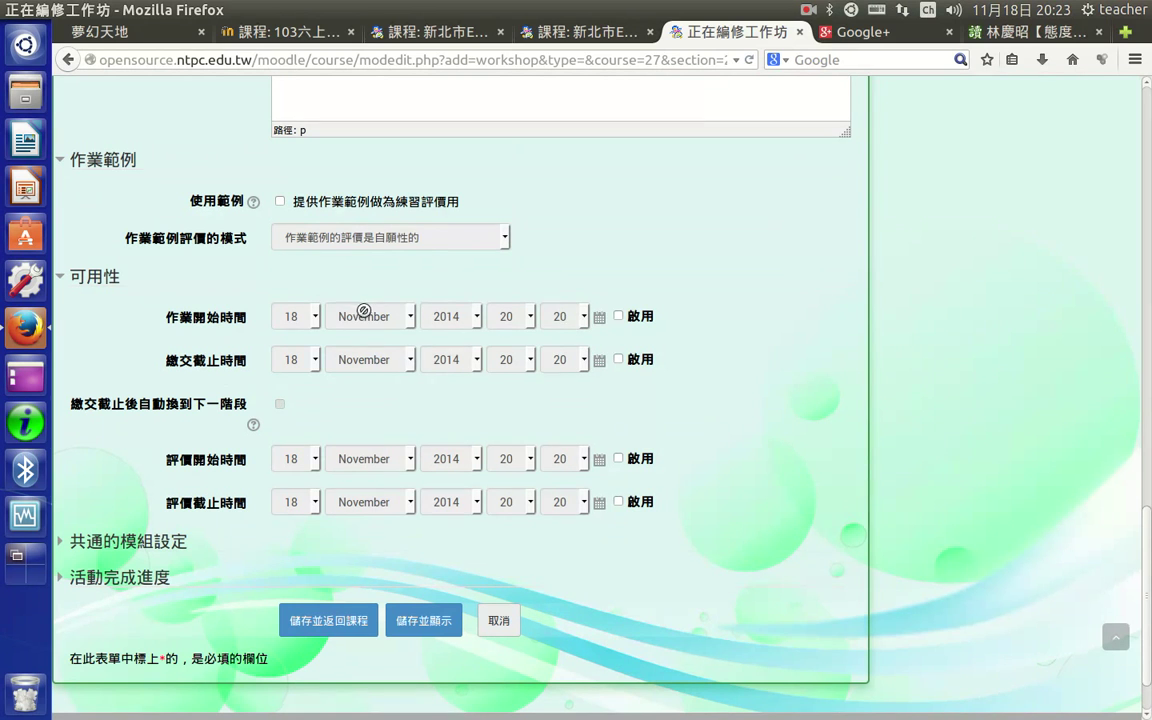
pyautogui.click(617, 316)
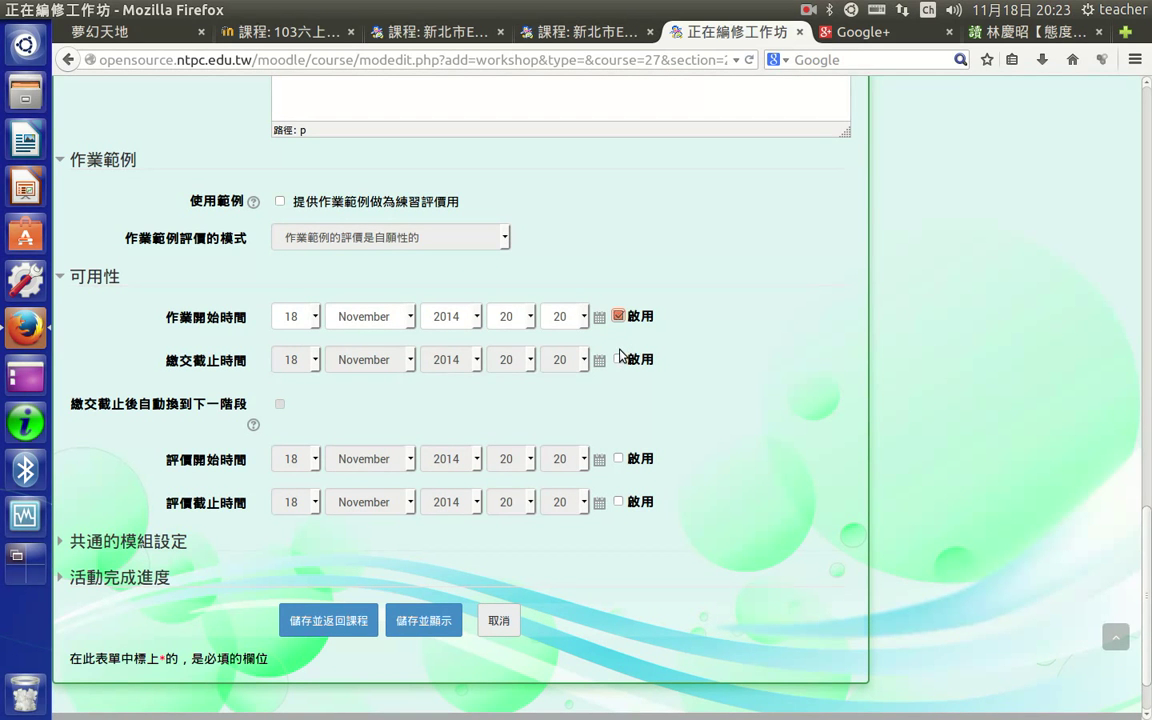
pyautogui.click(618, 359)
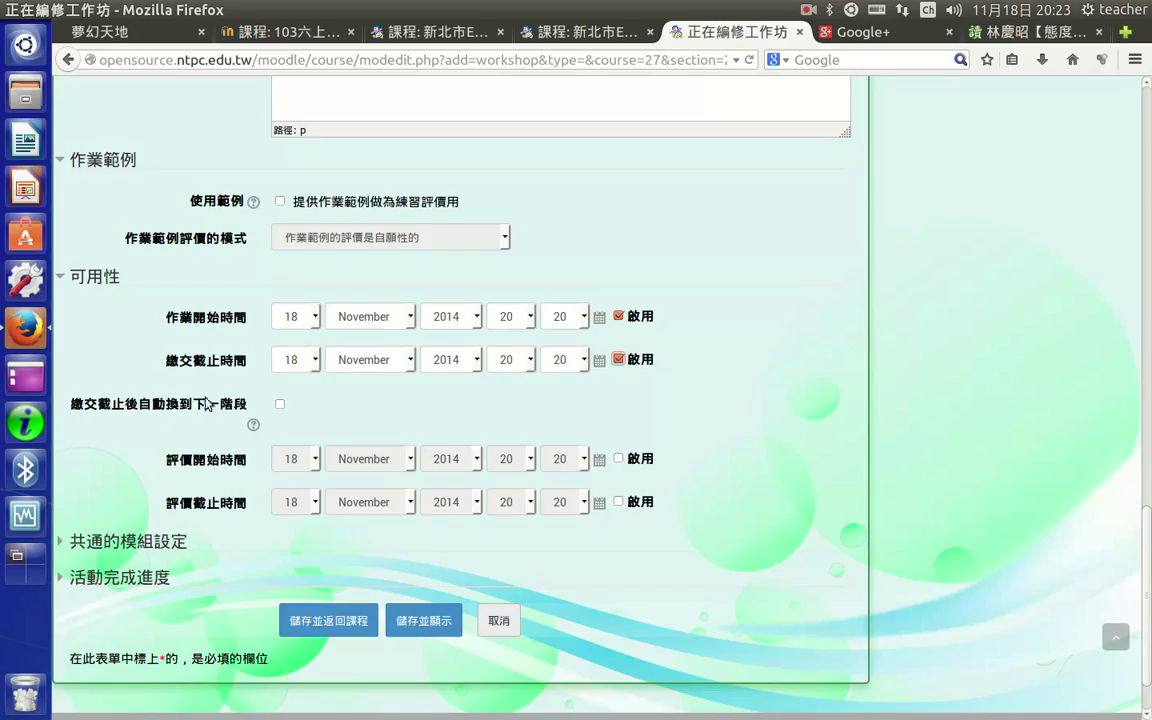
# Try the automatic switch to the next phase after the deadline, clear it, and disable both 繳交截止時間 and 作業開始時間
pyautogui.click(280, 406)
pyautogui.click(280, 403)
pyautogui.click(618, 358)
pyautogui.click(618, 315)
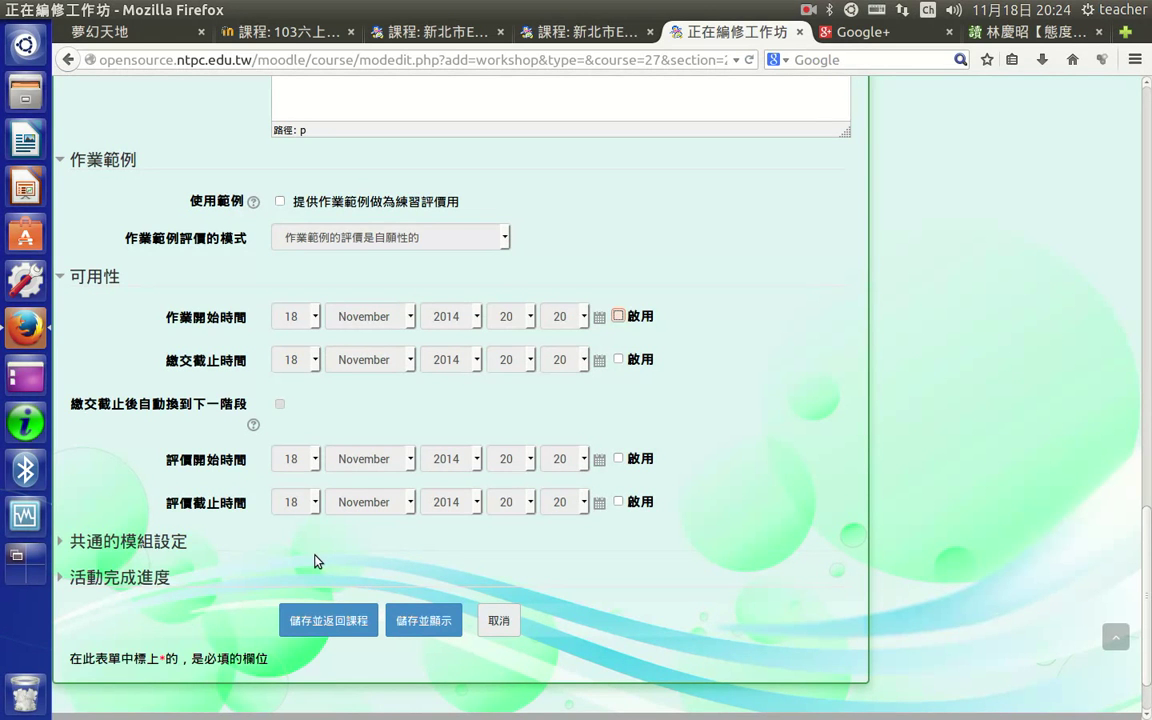
# Expand 共通的模組設定 and 活動完成進度, and set 追蹤完成進度 to 當條件都滿足時，將活動標記完成
pyautogui.click(283, 540)
pyautogui.scroll(-4, 300, 520)
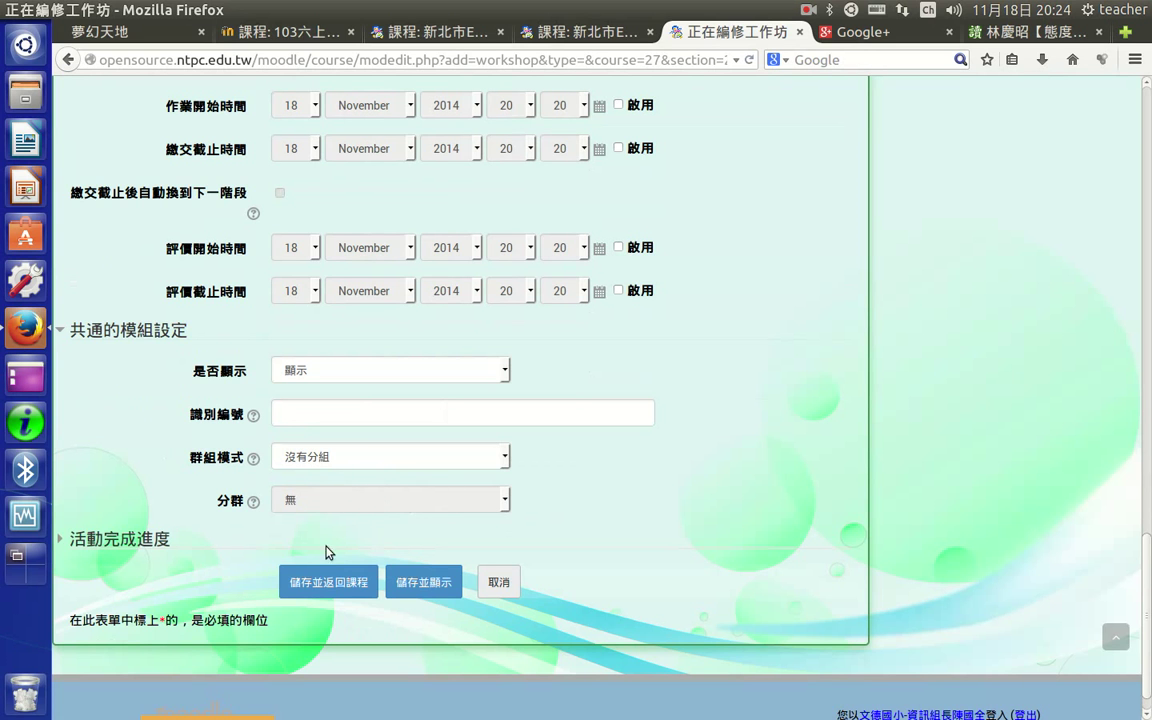
pyautogui.click(150, 539)
pyautogui.scroll(-4, 230, 480)
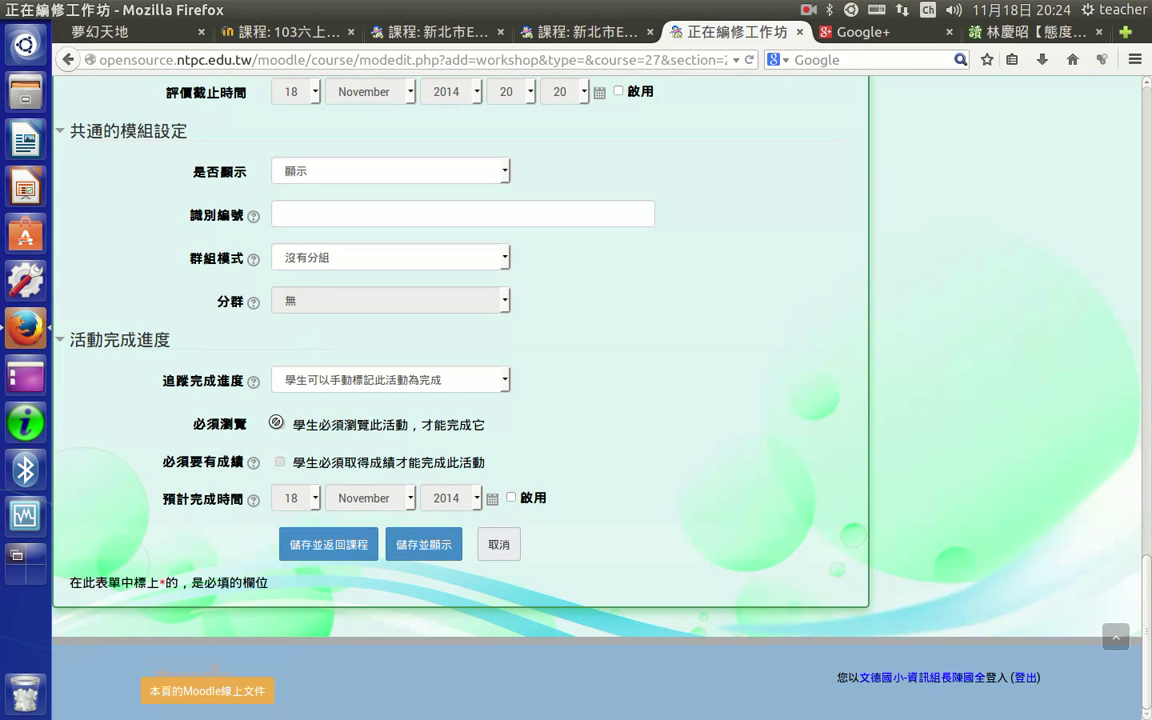
pyautogui.click(334, 380)
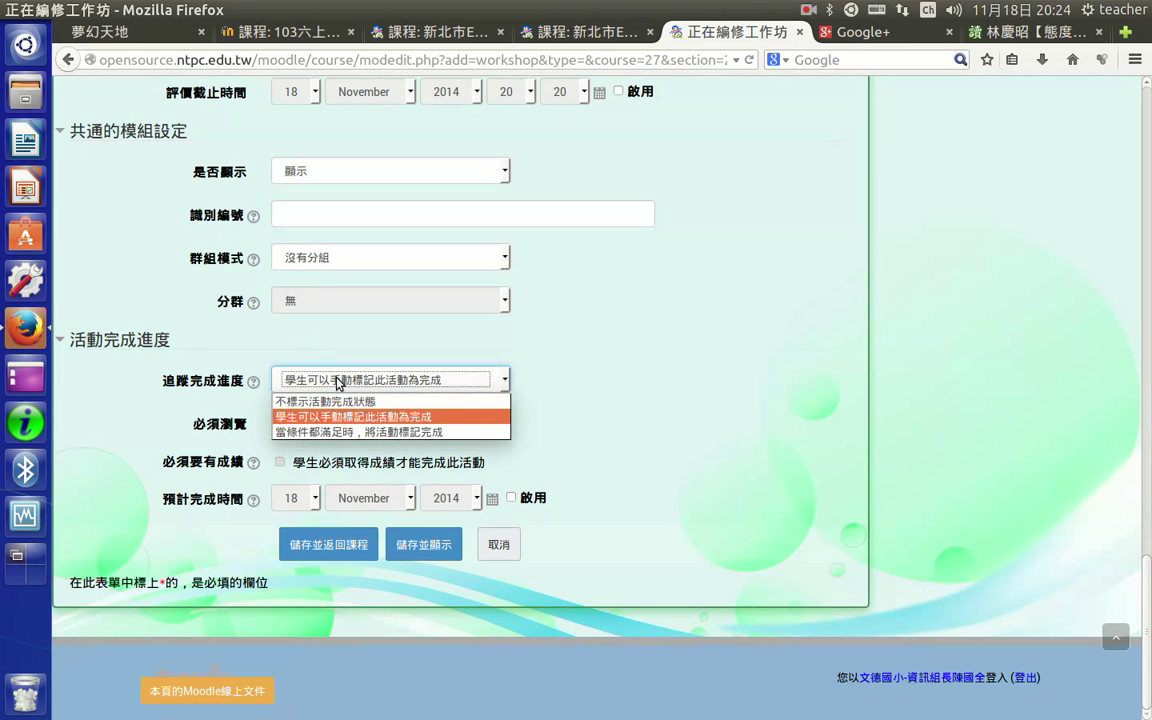
pyautogui.click(323, 432)
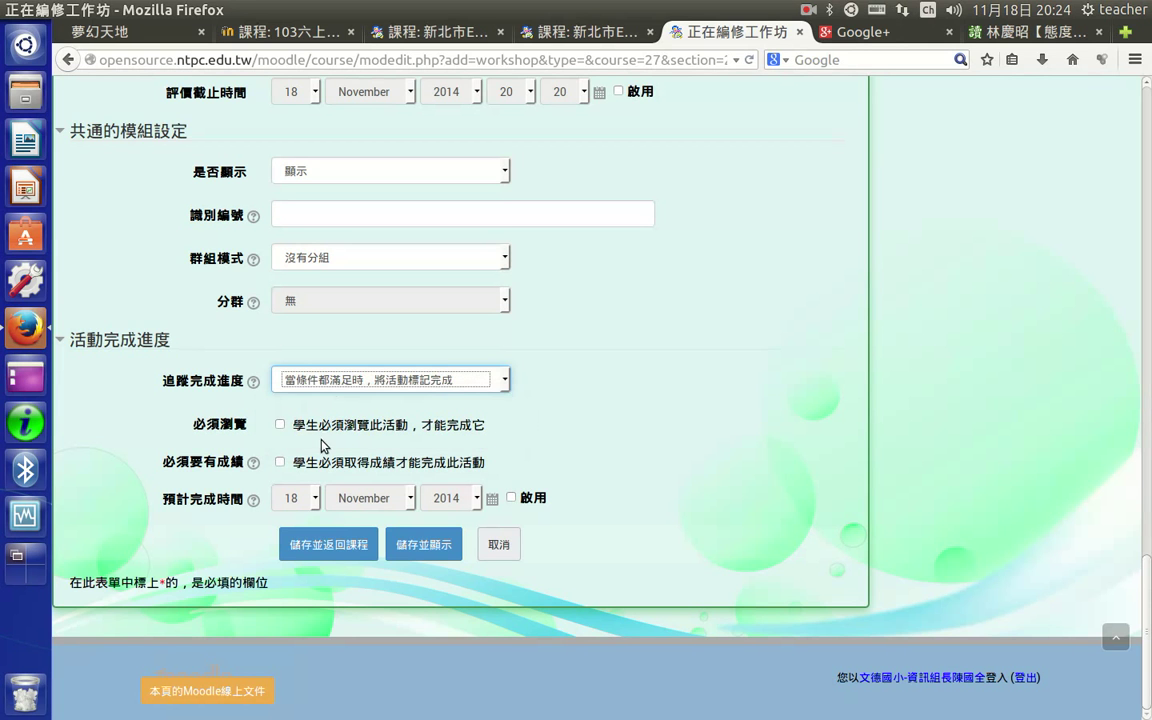
# Try enabling the 必須瀏覽 and 必須要有成績 completion conditions, and clear both again
pyautogui.click(270, 424)
pyautogui.click(272, 462)
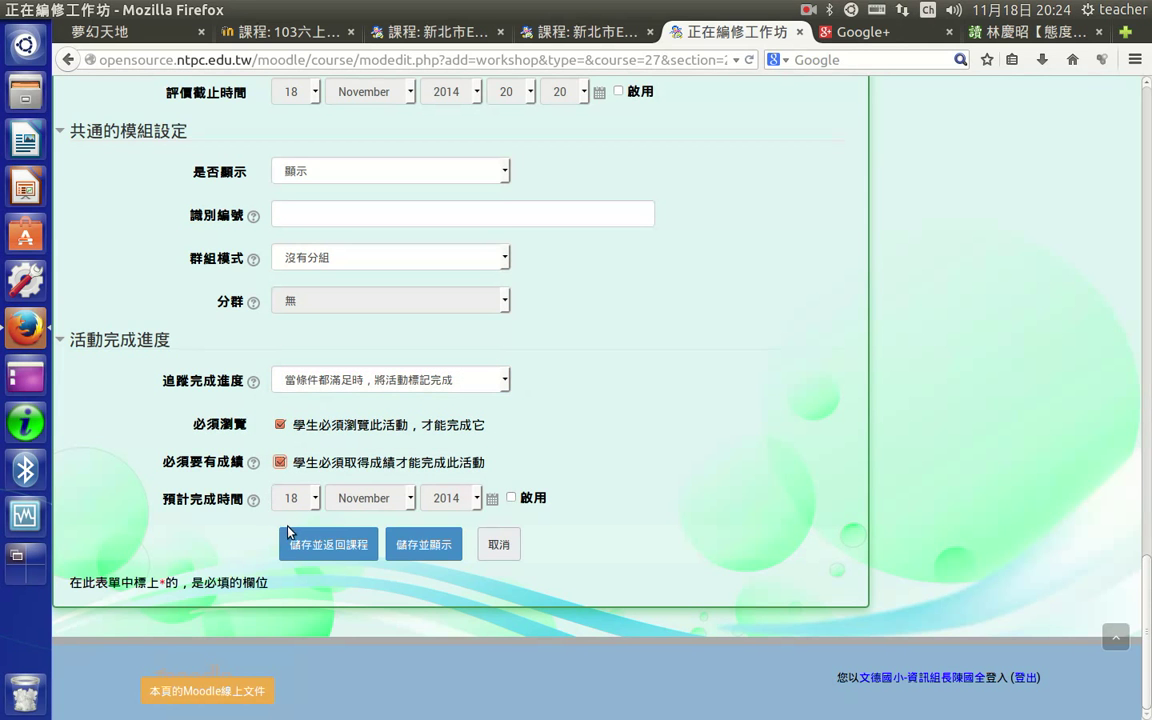
pyautogui.click(280, 462)
pyautogui.click(280, 424)
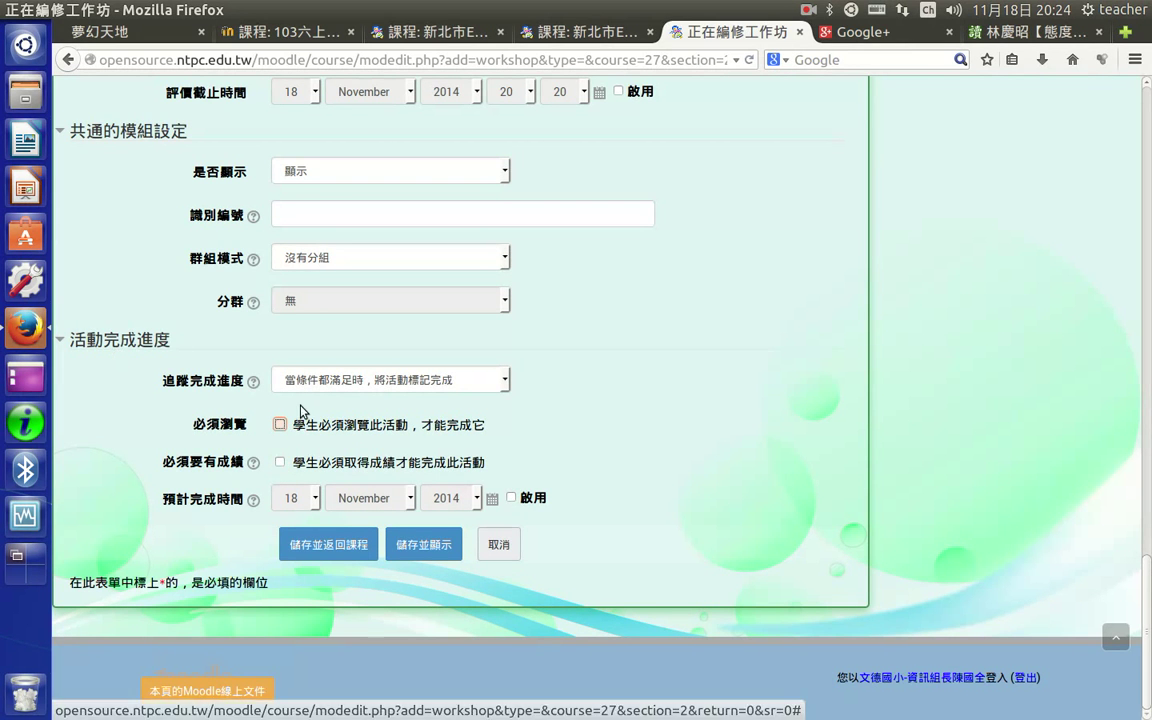
# Review the 追蹤完成進度 choices without changing the selection, and save the workshop, returning to the course
pyautogui.click(346, 381)
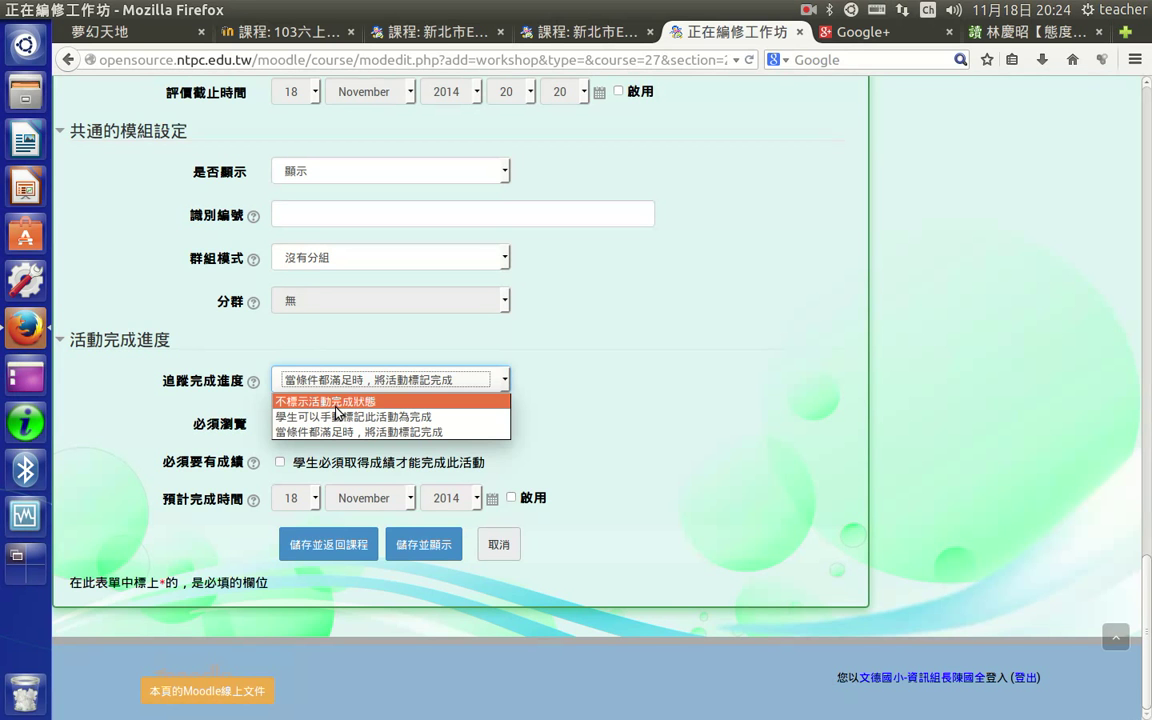
pyautogui.click(626, 363)
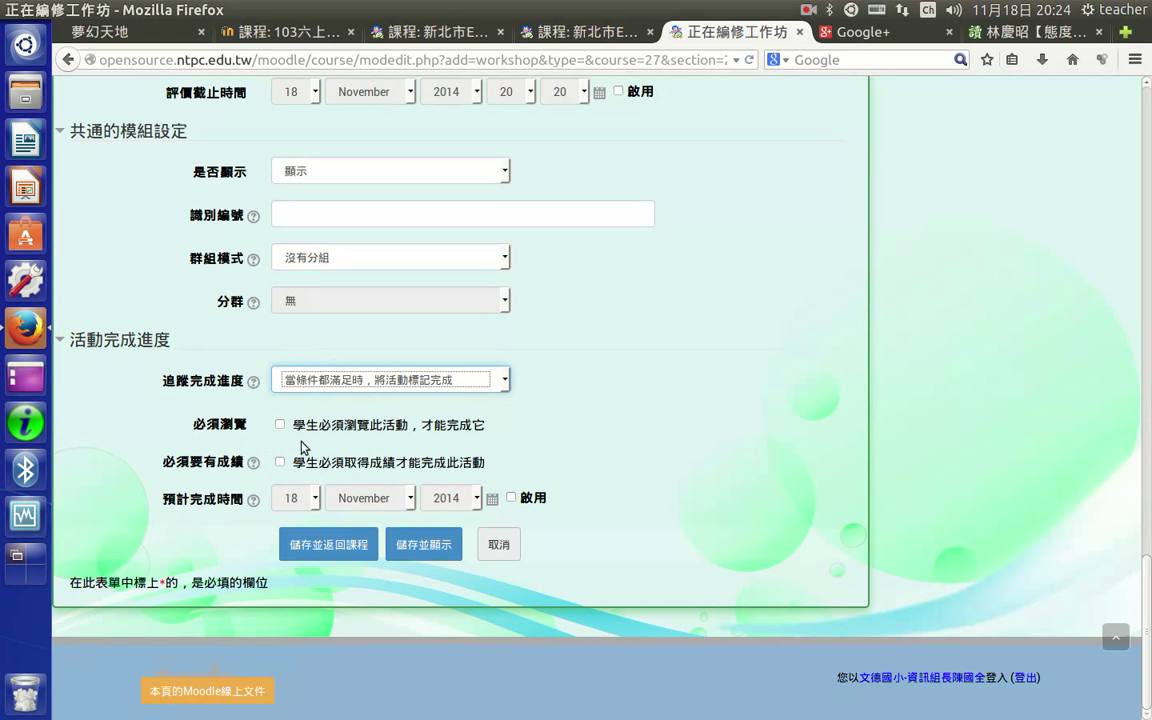
pyautogui.scroll(2, 532, 452)
pyautogui.scroll(3, 532, 452)
pyautogui.scroll(-5, 532, 452)
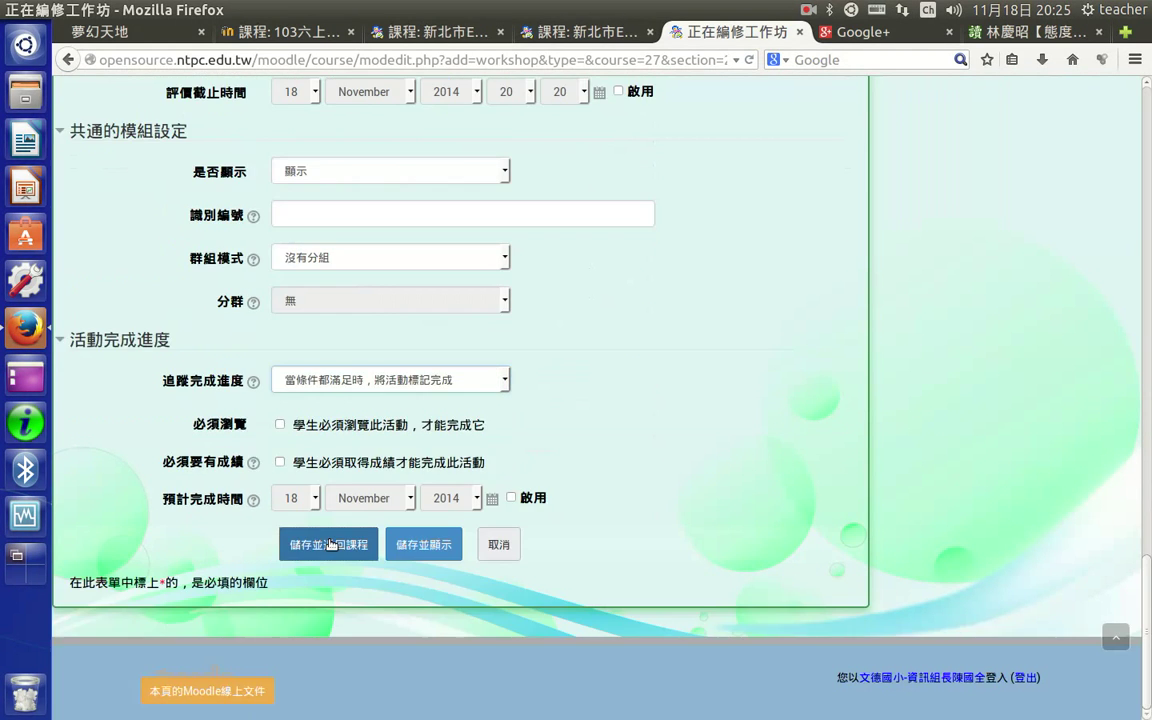
pyautogui.click(330, 544)
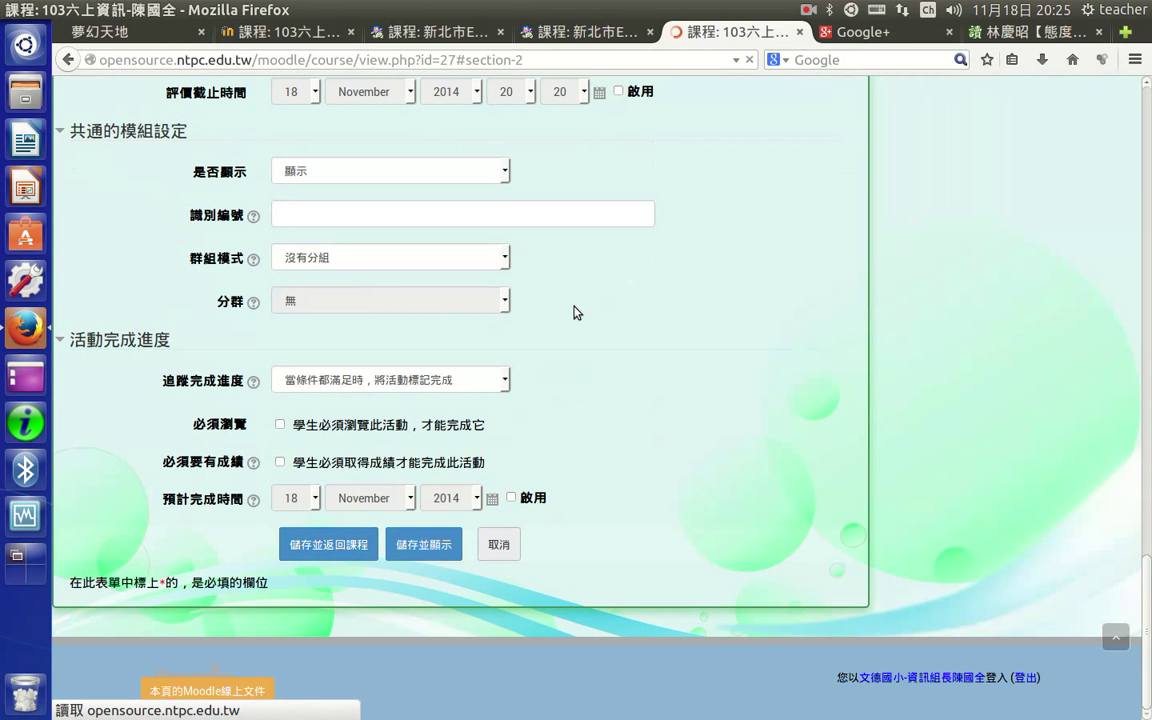